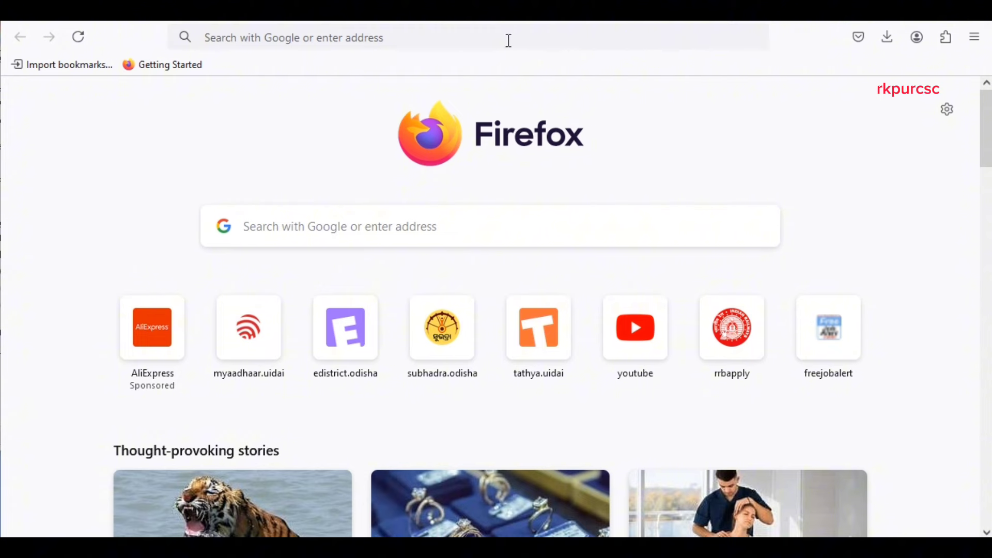
# Search Google for 'sauchalay apply' and open the SBM-G Citizen Registration result in a new tab.
pyautogui.click(600, 40)
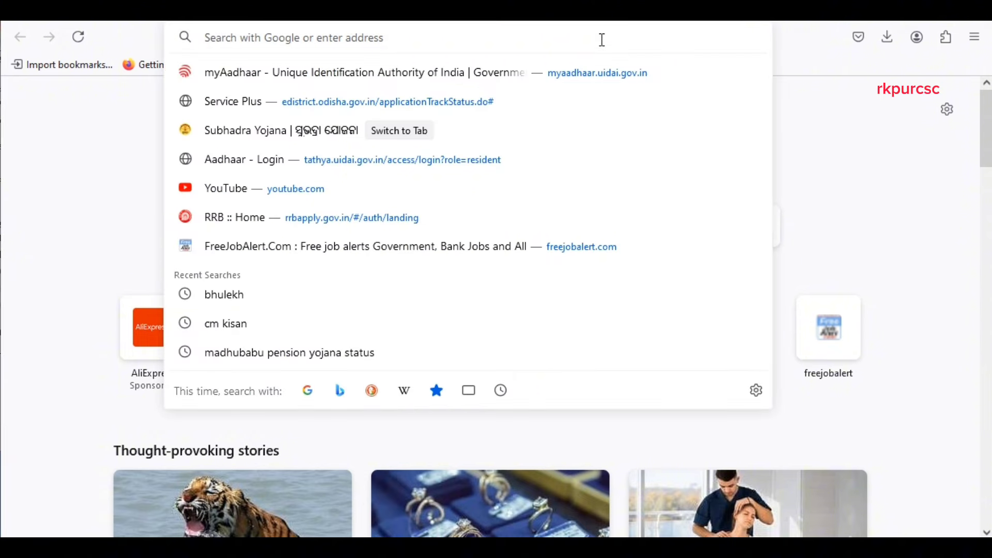
pyautogui.write('SAUCHALA')
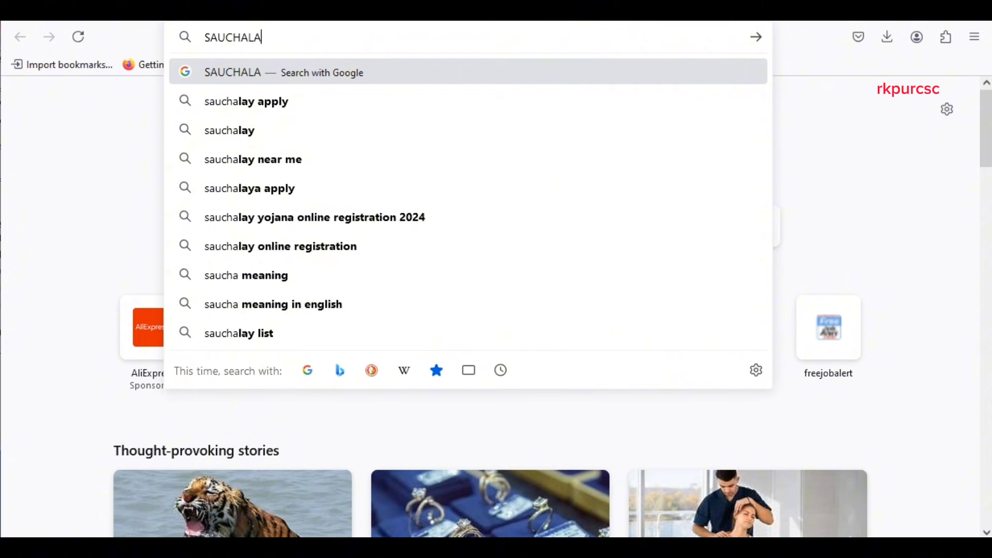
pyautogui.write('Y')
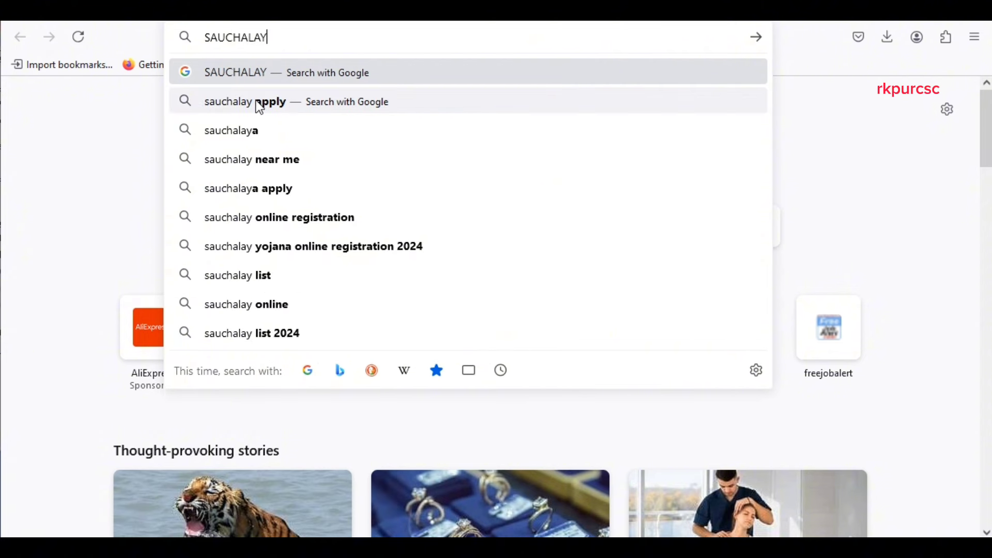
pyautogui.click(260, 107)
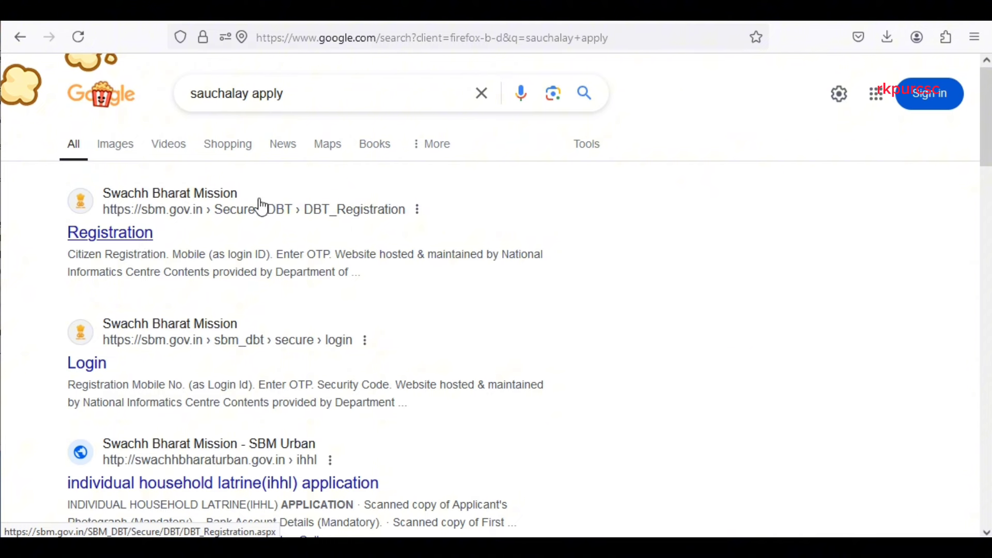
pyautogui.middleClick(131, 248)
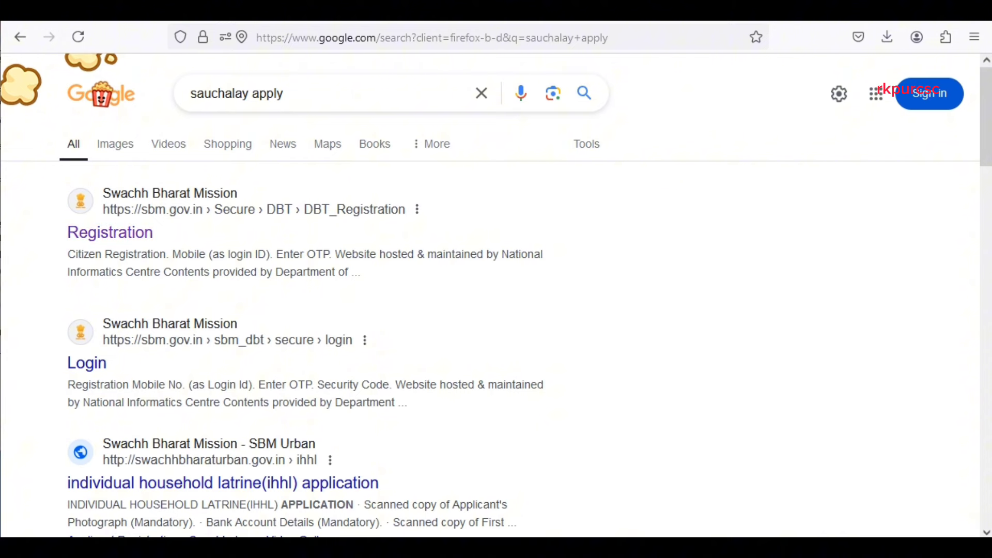
pyautogui.hotkey('ctrl', 'Tab')
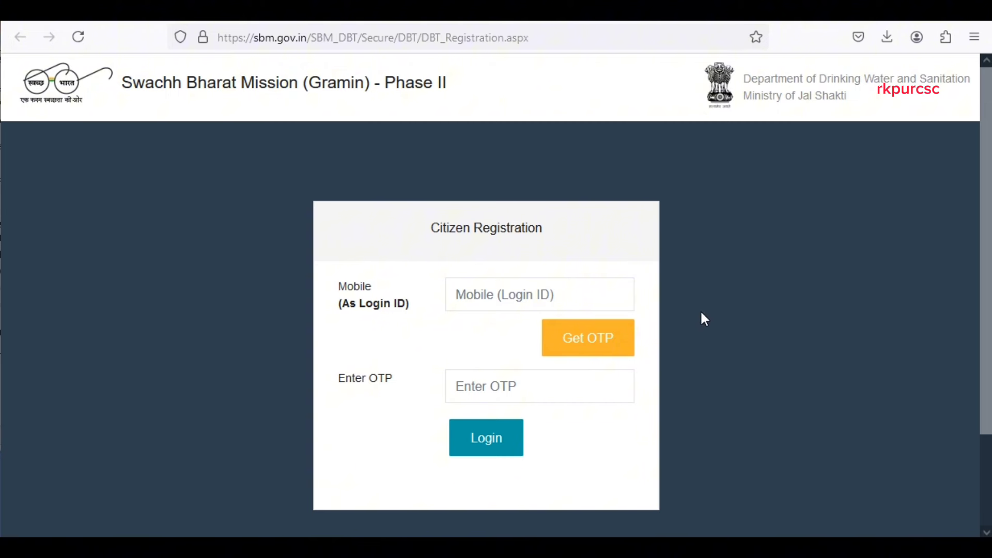
# Enter the citizen's mobile number and verify it with the received OTP.
pyautogui.scroll(-2, 687, 334)
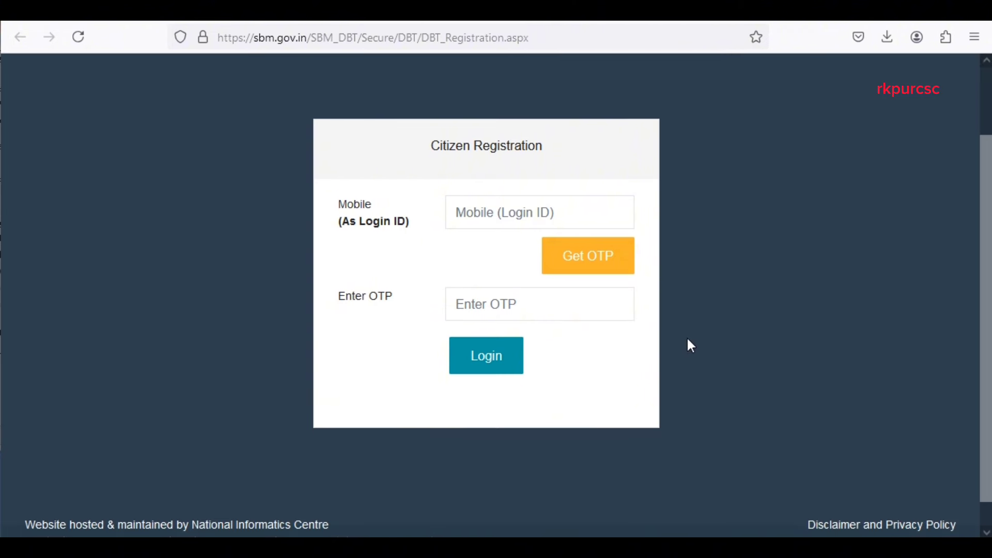
pyautogui.scroll(2, 686, 336)
pyautogui.click(507, 298)
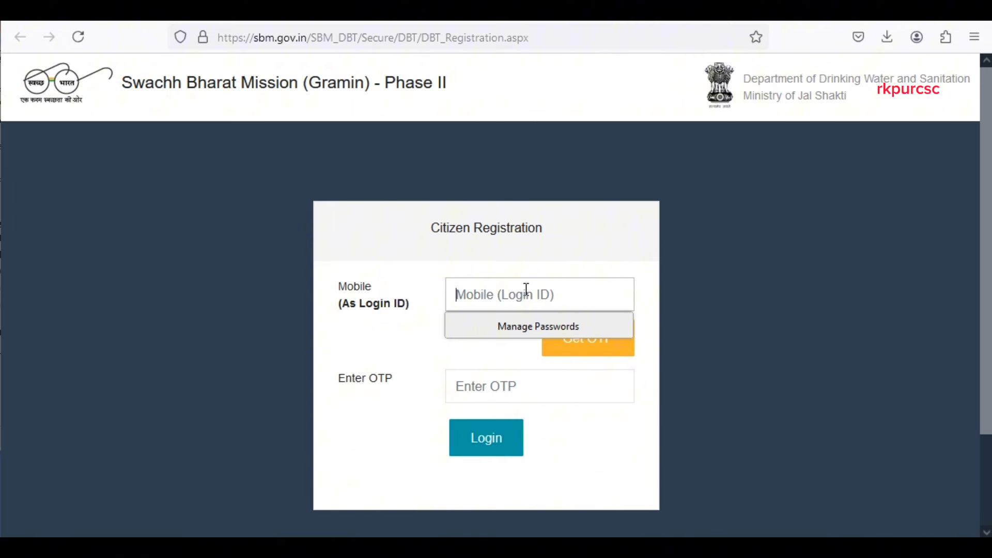
pyautogui.click(609, 346)
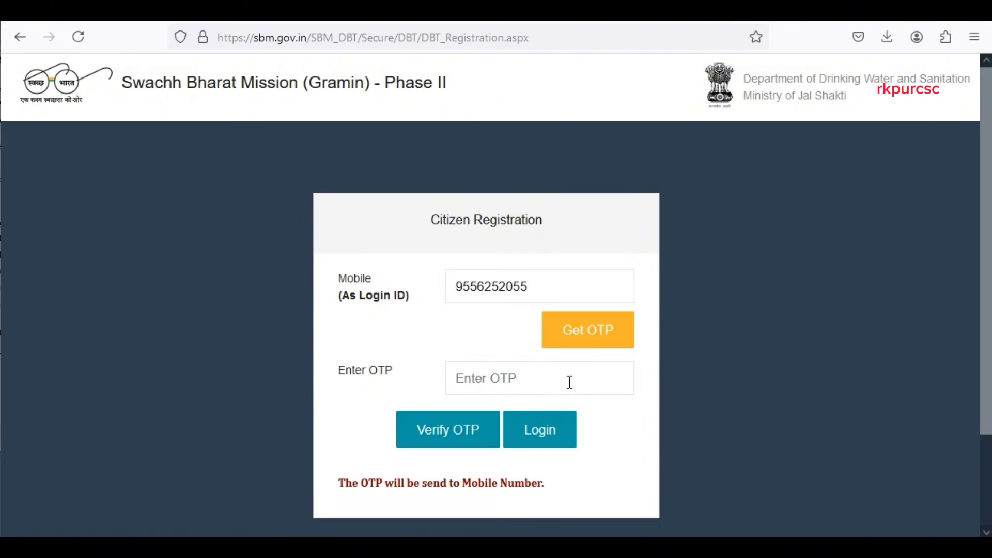
pyautogui.click(570, 382)
pyautogui.write('******')
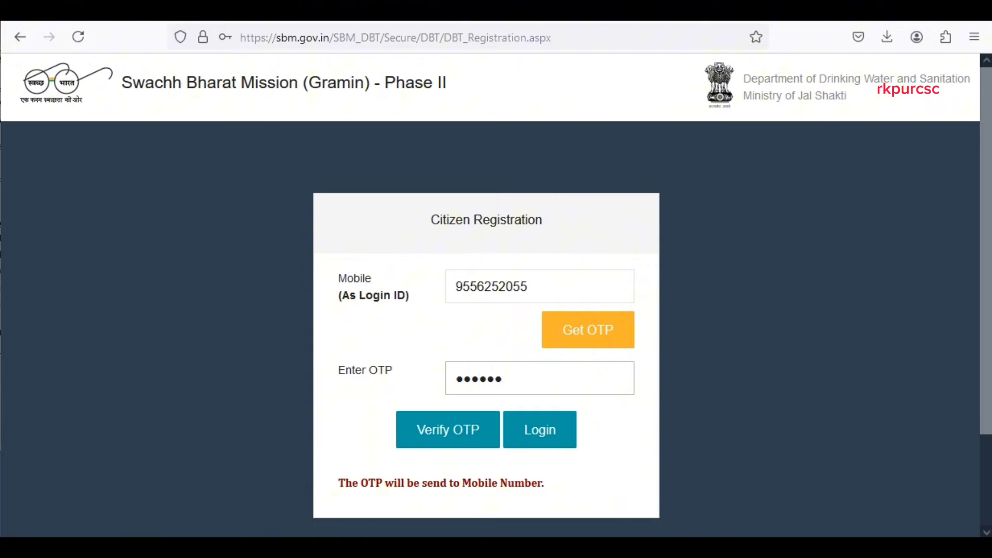
pyautogui.click(445, 429)
pyautogui.click(459, 231)
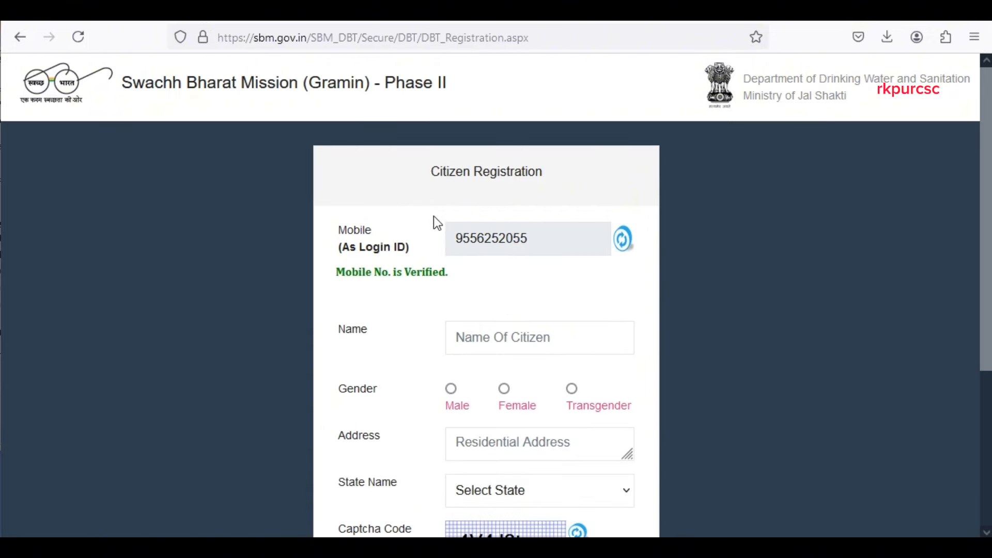
# Register the citizen as Female from Odisha with their name, address and security code.
pyautogui.scroll(-2, 443, 354)
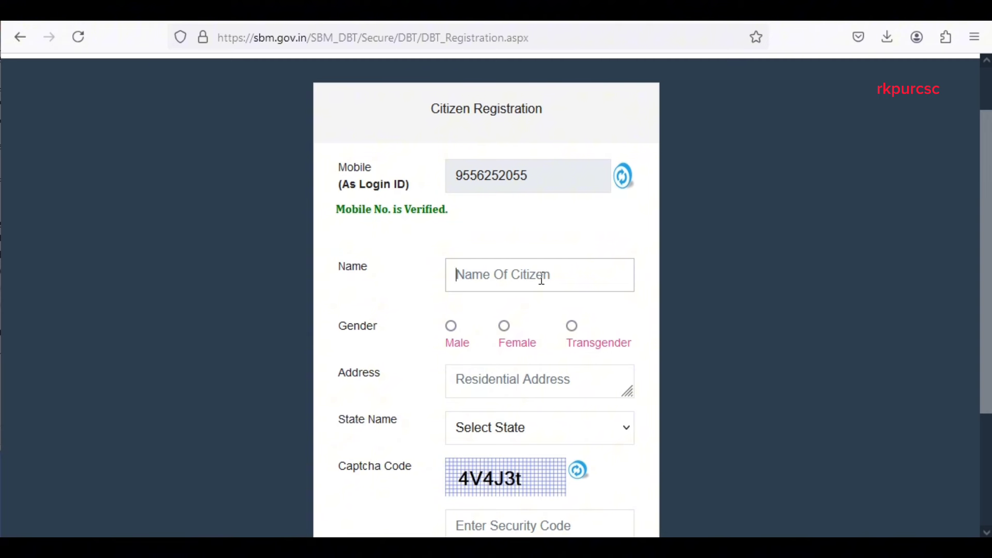
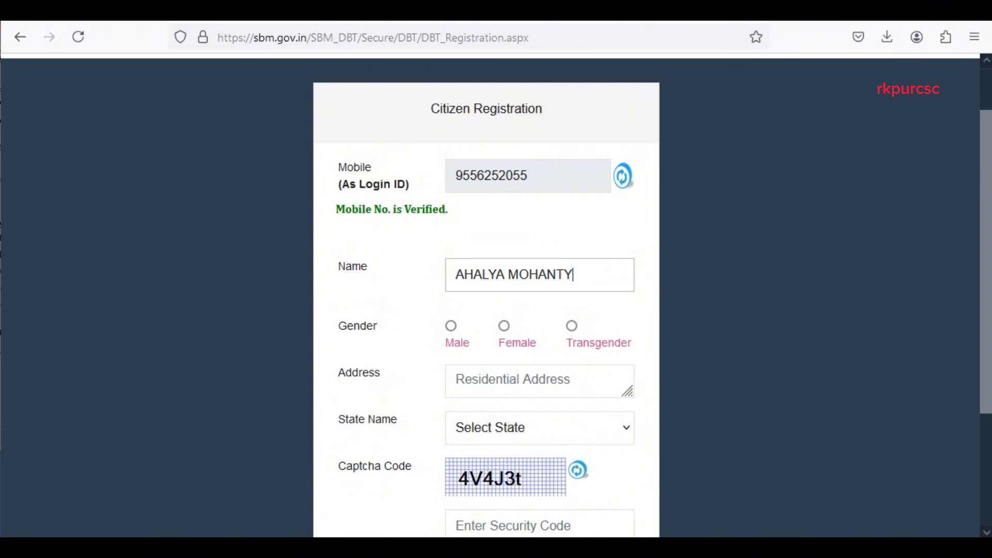
pyautogui.click(503, 326)
pyautogui.click(542, 377)
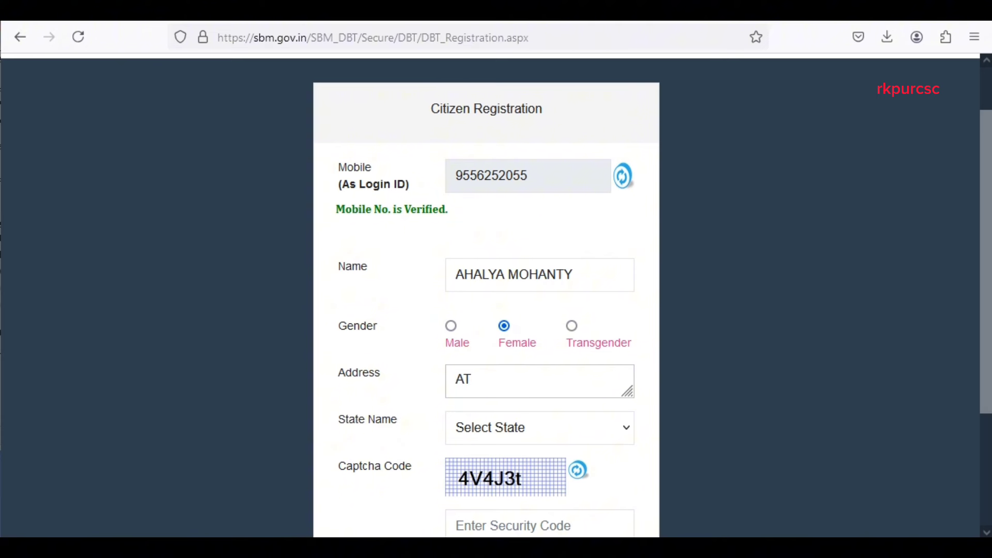
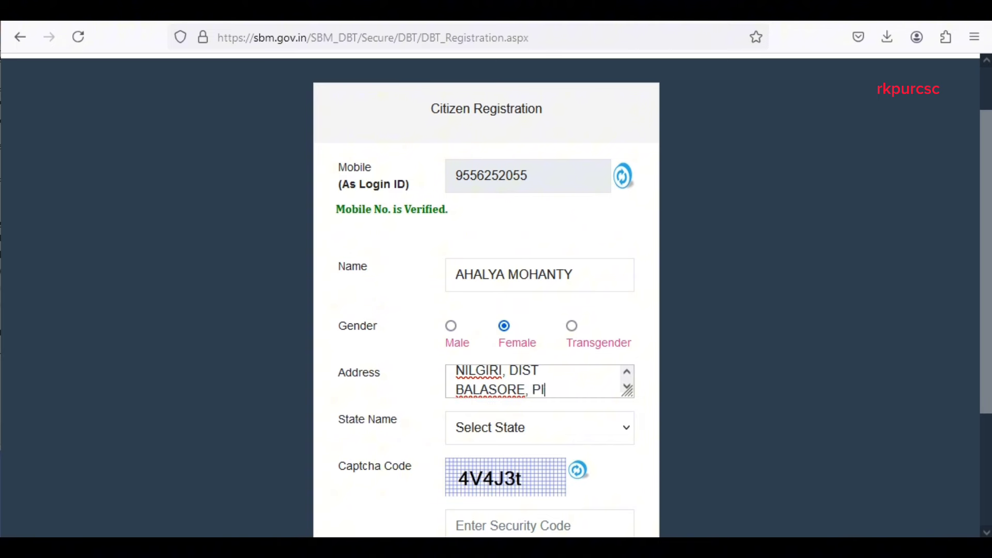
pyautogui.click(527, 432)
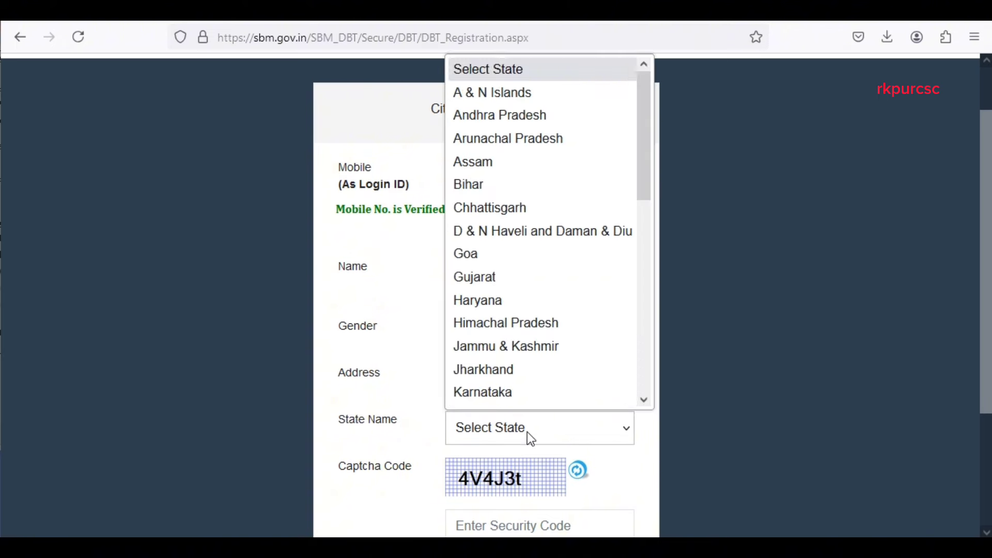
pyautogui.scroll(-4, 536, 408)
pyautogui.click(540, 395)
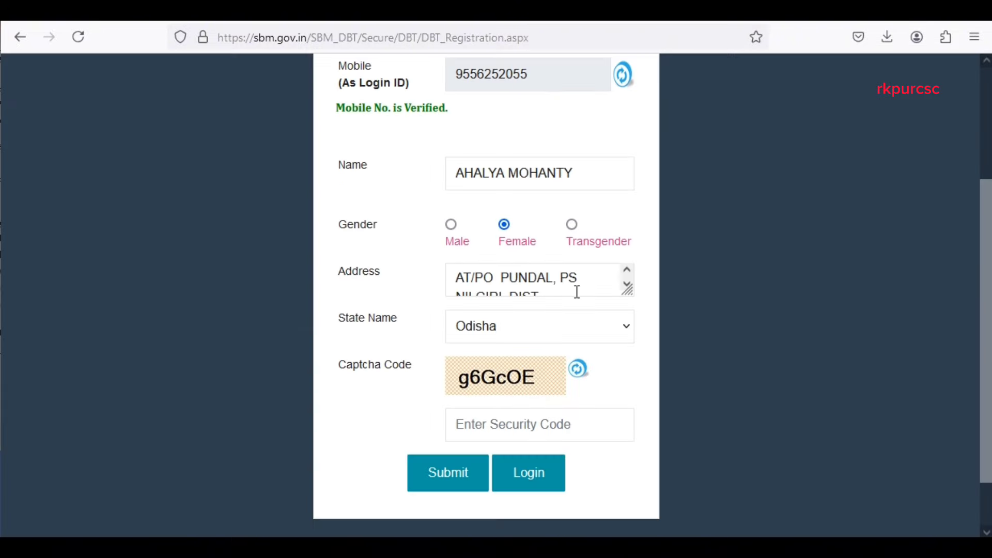
pyautogui.scroll(-2, 577, 292)
pyautogui.click(482, 368)
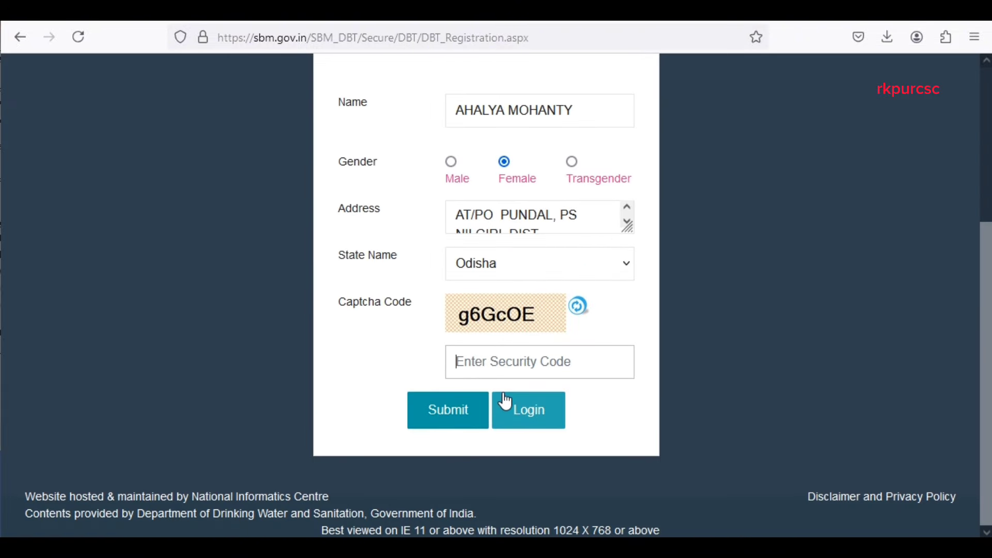
pyautogui.write('g6G')
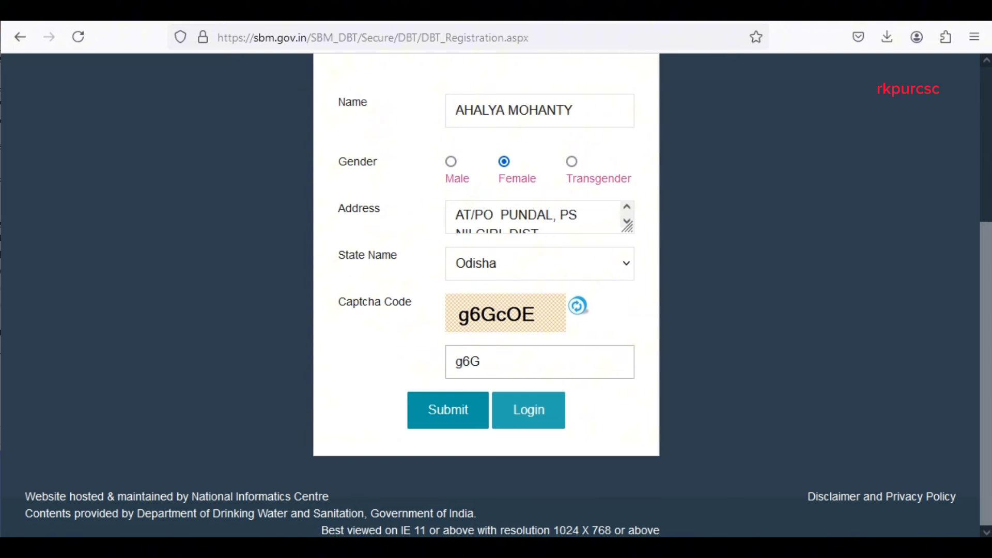
pyautogui.write('cOE')
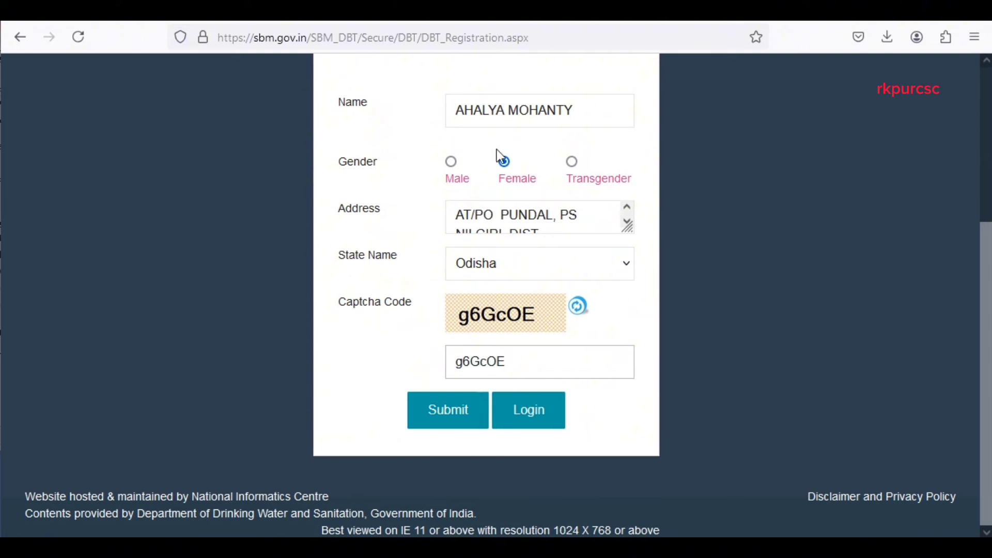
pyautogui.press('Tab')
pyautogui.press('Return')
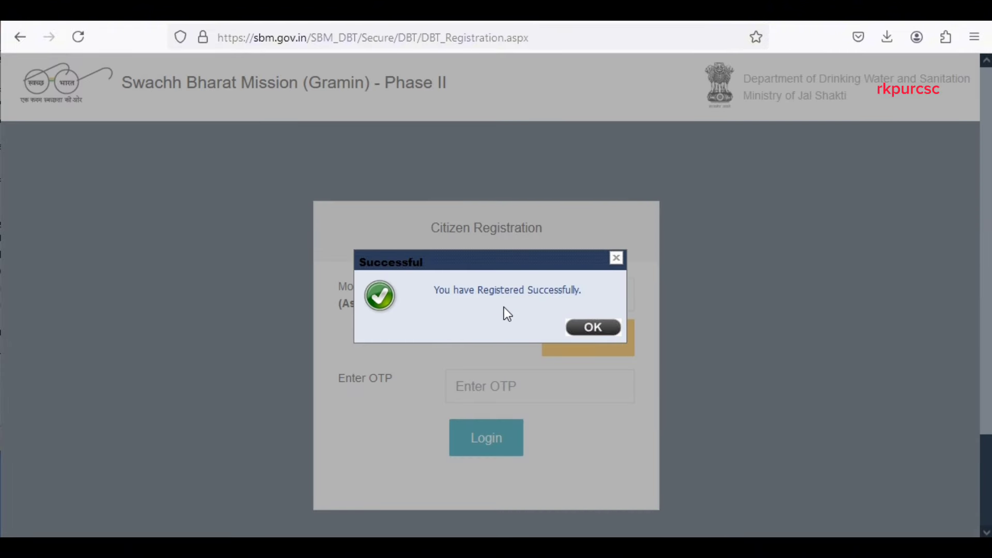
# Close the registration confirmation and go to the SBM citizen login page.
pyautogui.click(593, 328)
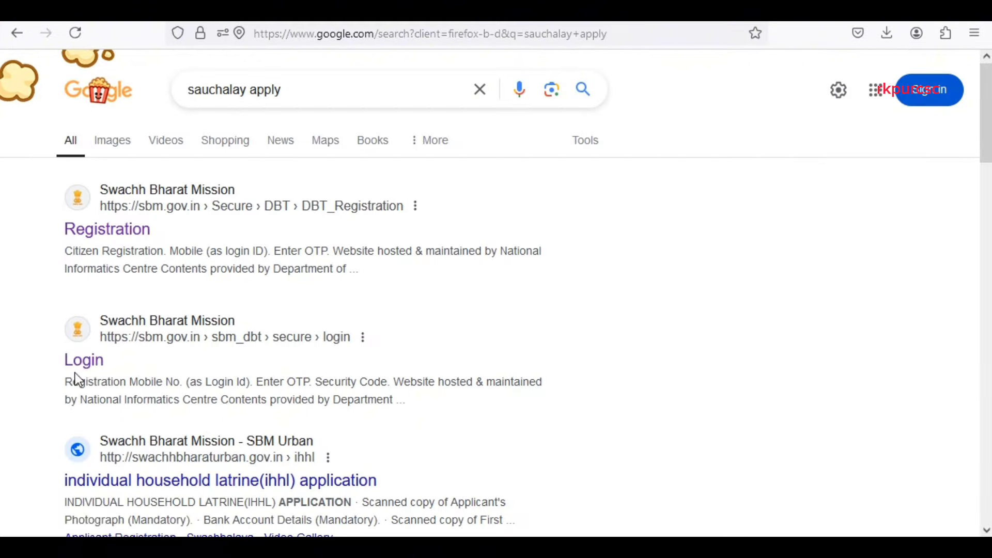
pyautogui.click(80, 361)
pyautogui.scroll(-3, 538, 196)
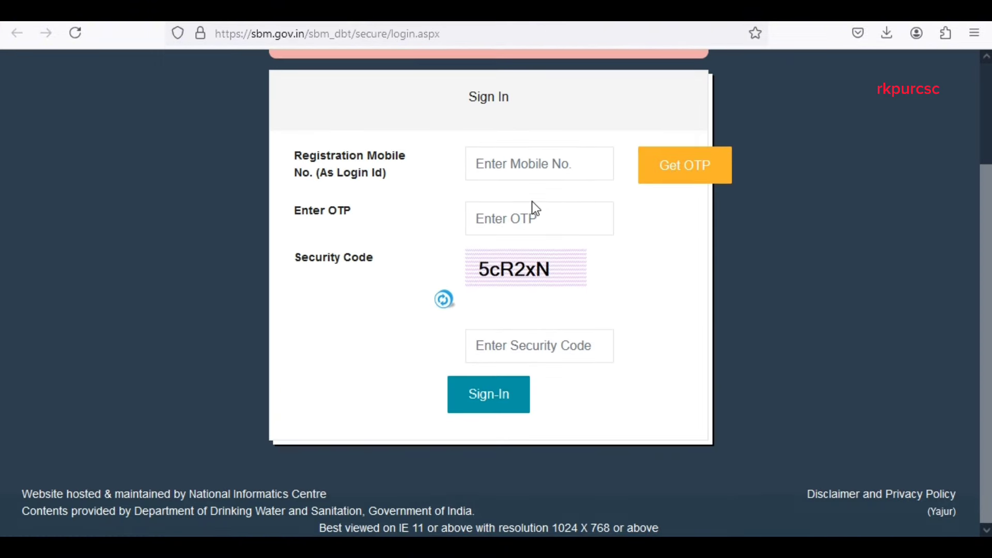
pyautogui.scroll(2, 547, 228)
# Sign in with the registered mobile number, the received OTP and the security code.
pyautogui.click(519, 250)
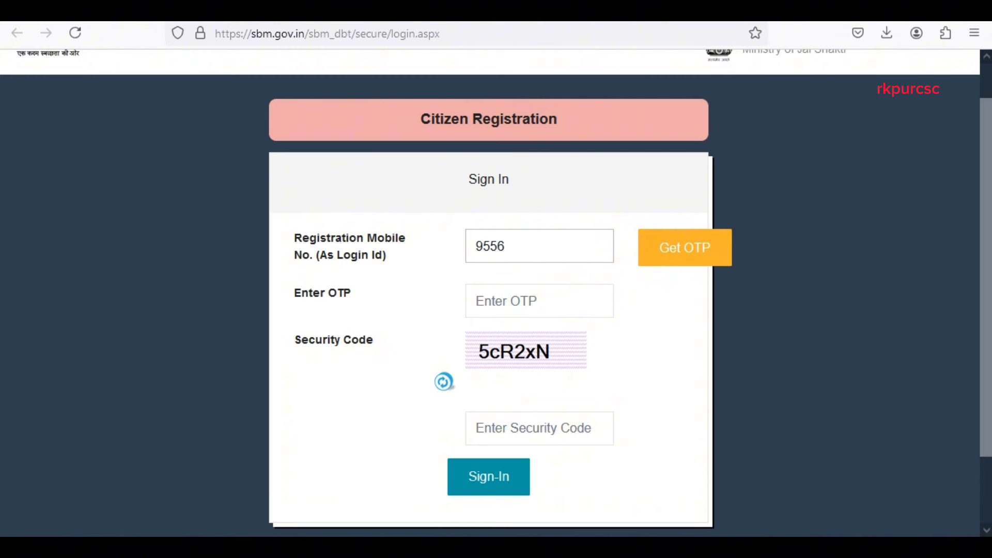
pyautogui.click(666, 264)
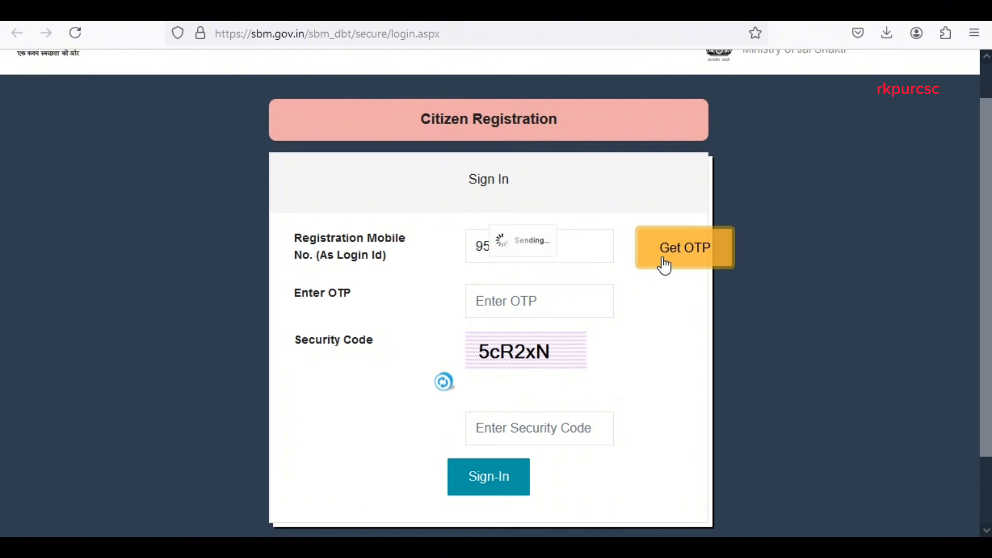
pyautogui.click(541, 302)
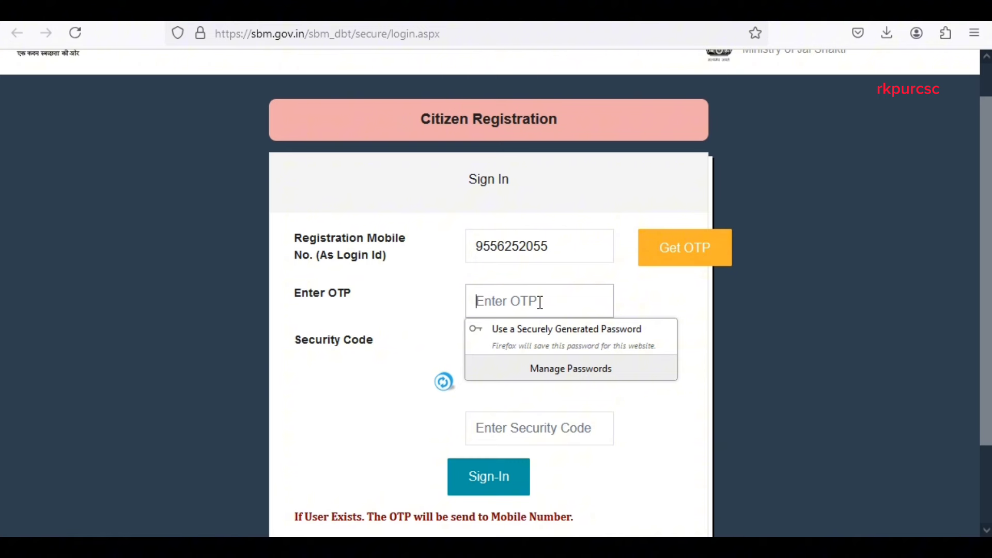
pyautogui.write('••••••')
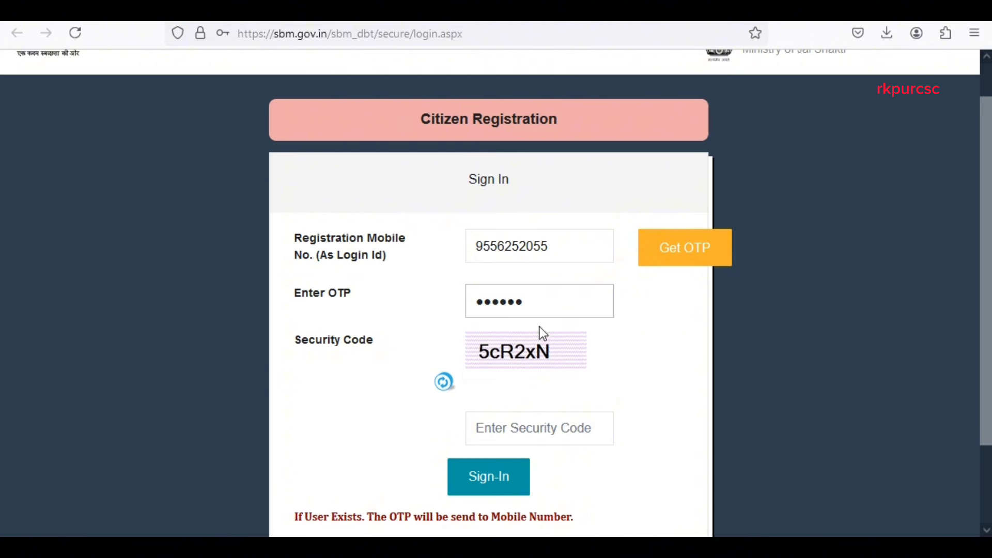
pyautogui.click(543, 428)
pyautogui.write('5c')
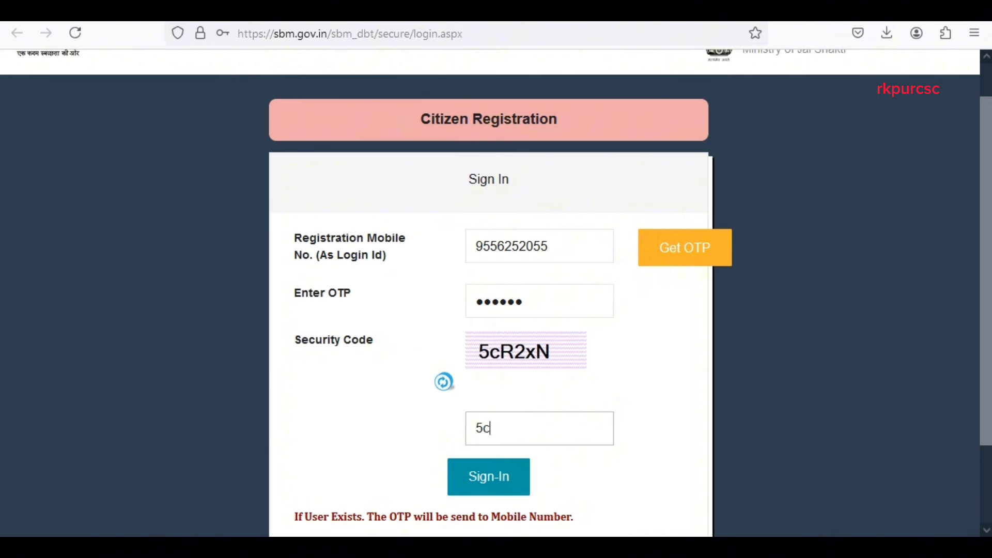
pyautogui.write('R2xN')
pyautogui.scroll(-2, 460, 417)
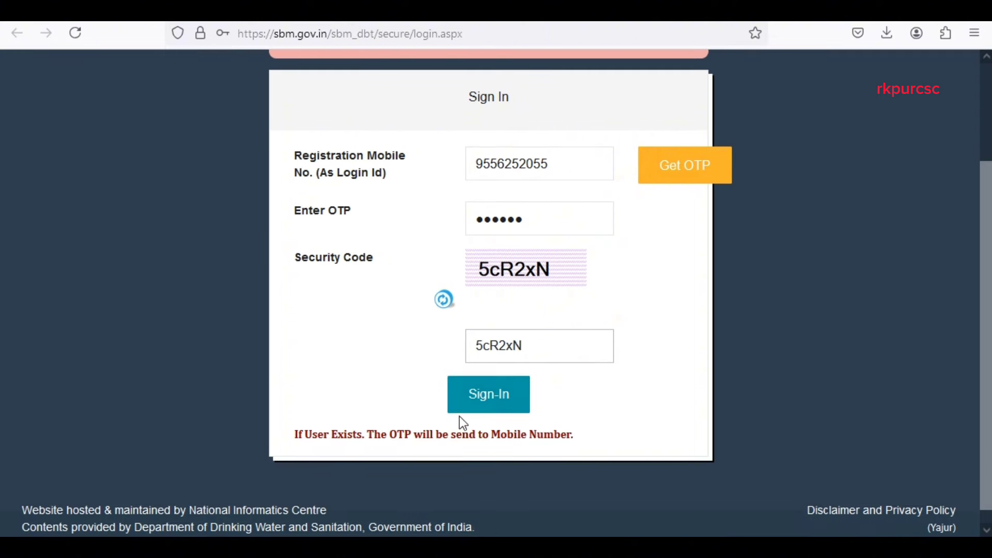
pyautogui.click(490, 400)
pyautogui.click(452, 234)
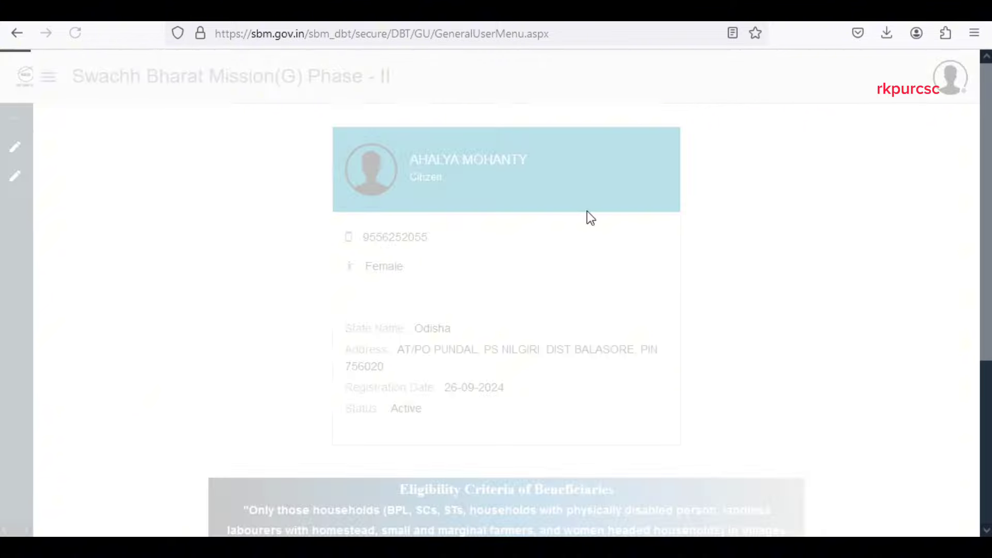
# Look over the citizen profile page and expand the MODULES sidebar menu.
pyautogui.scroll(-5, 513, 251)
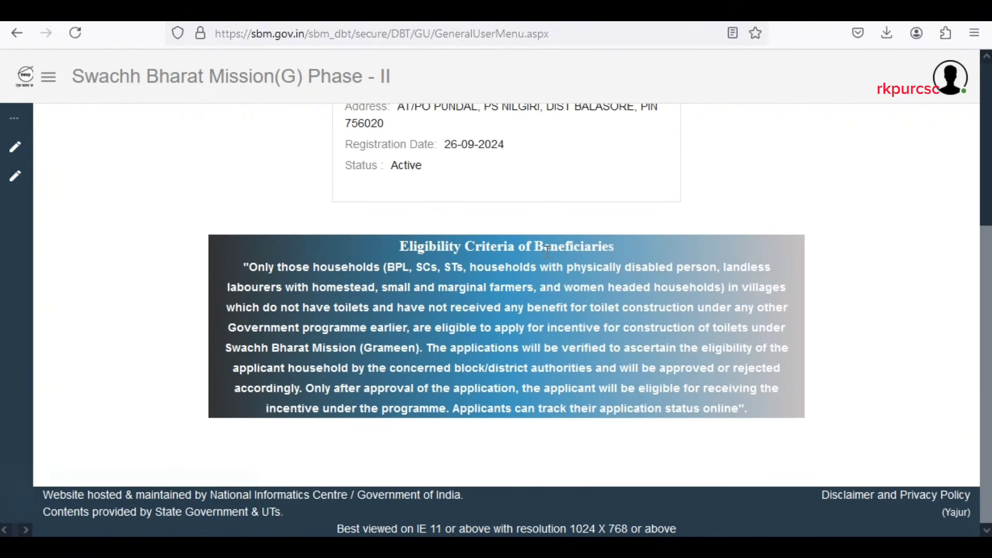
pyautogui.scroll(5, 546, 253)
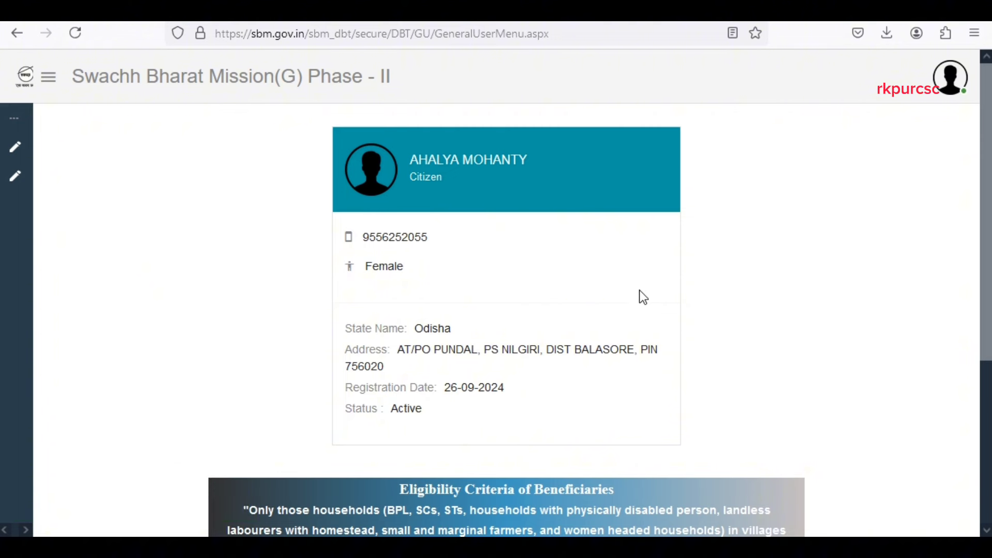
pyautogui.scroll(-3, 639, 293)
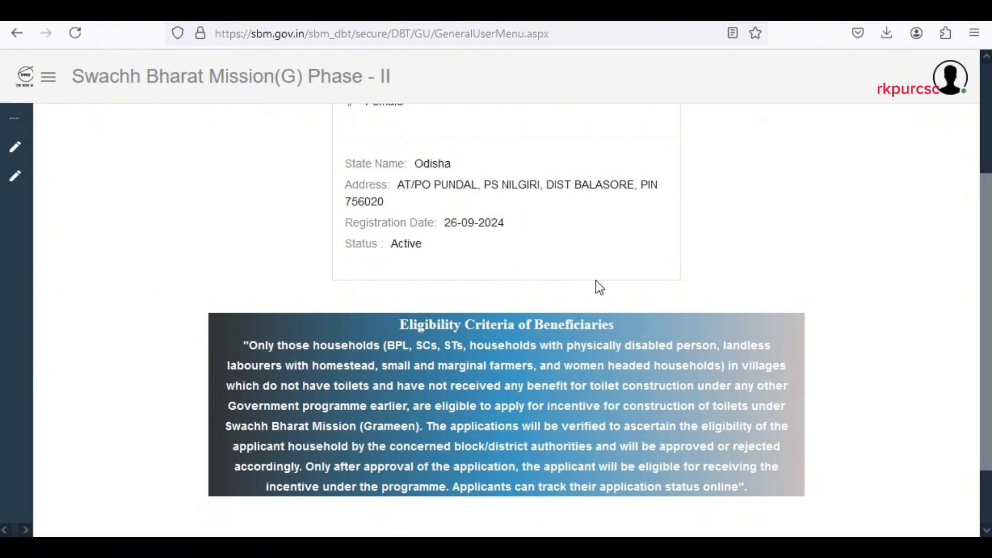
pyautogui.scroll(3, 596, 285)
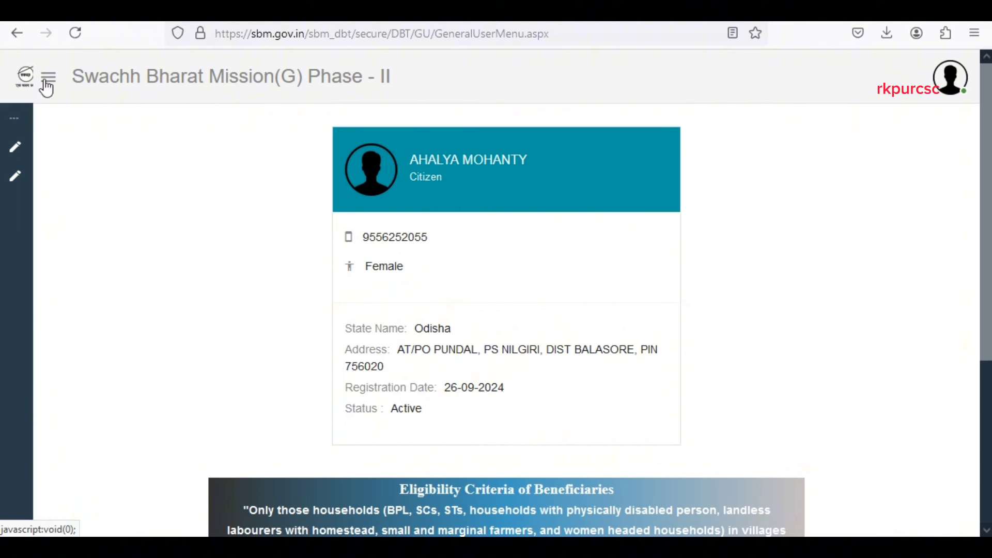
pyautogui.click(53, 82)
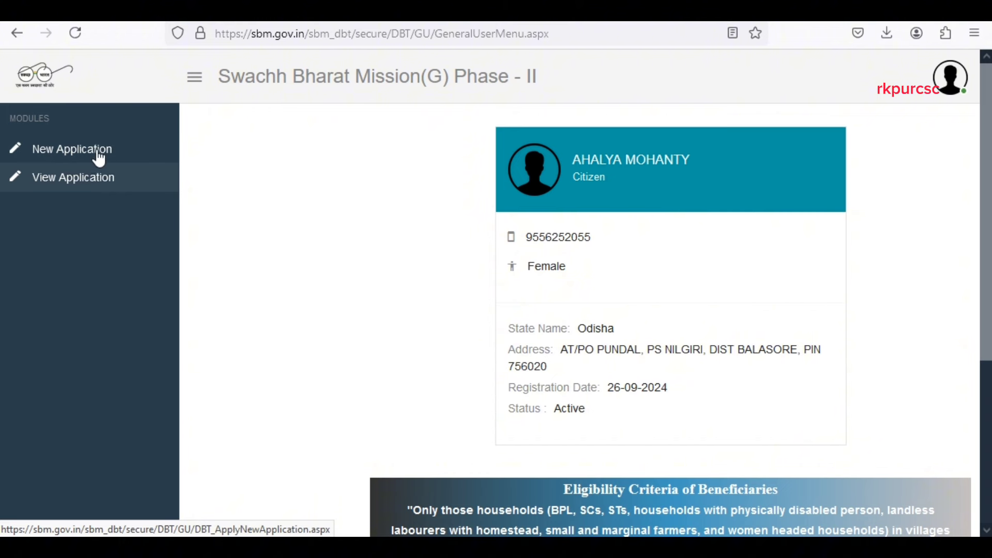
# Start a New Application, dismiss the Eligibility Criteria notice and pick the district through habitation.
pyautogui.click(86, 153)
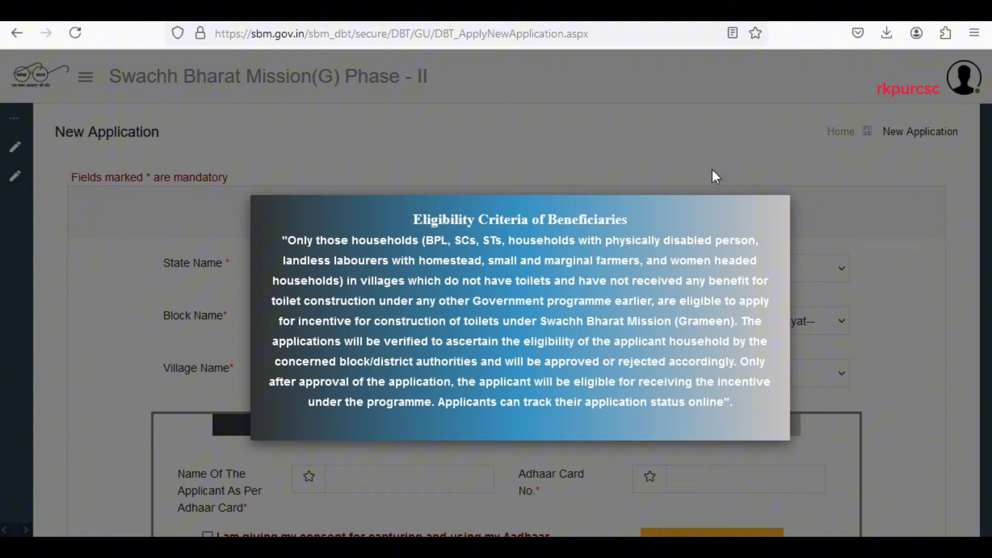
pyautogui.click(704, 142)
pyautogui.scroll(-10, 555, 227)
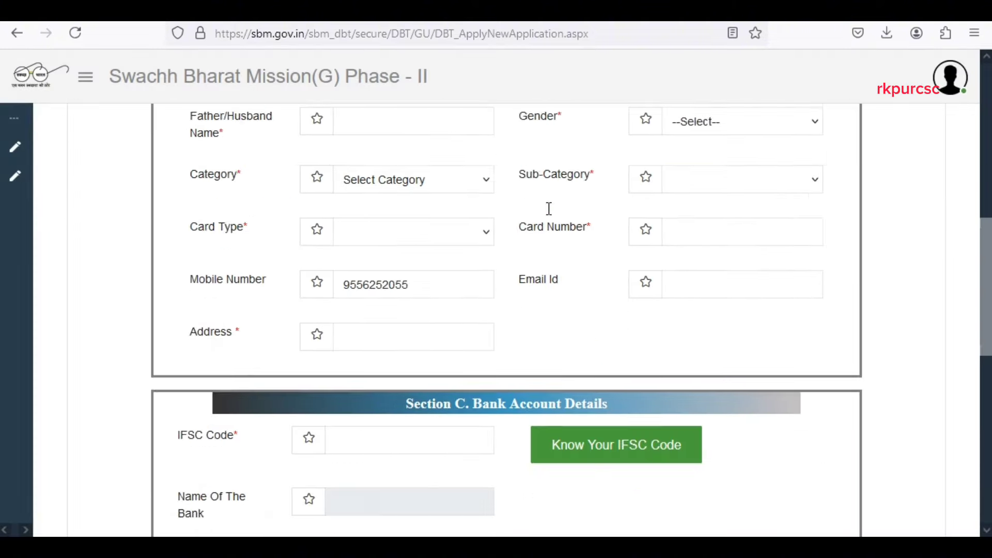
pyautogui.scroll(-5, 548, 209)
pyautogui.scroll(15, 545, 281)
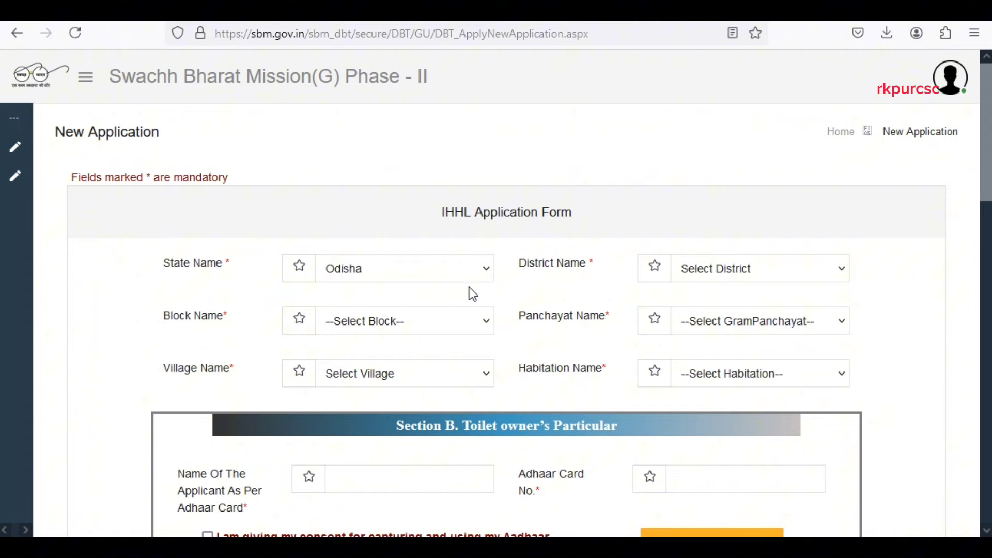
pyautogui.click(811, 268)
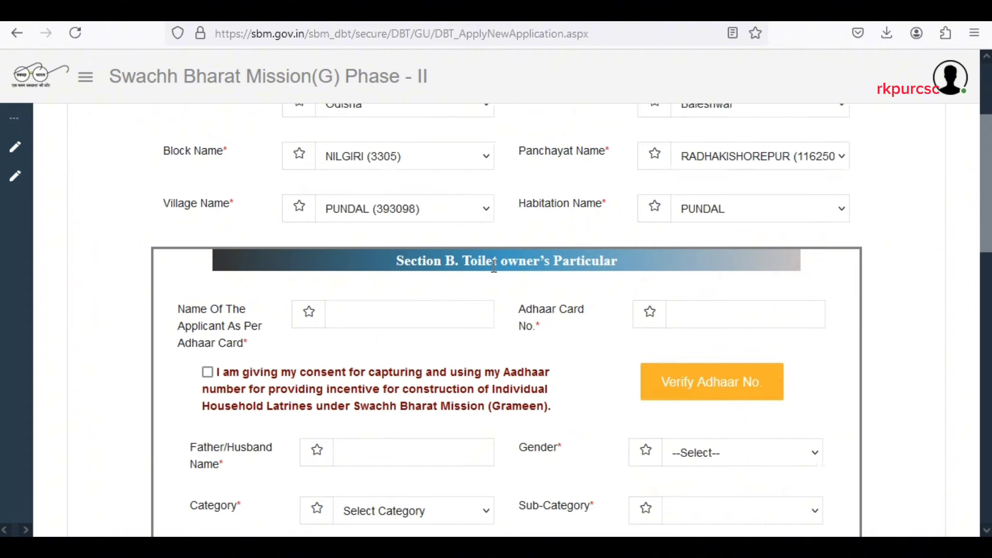
pyautogui.scroll(-2, 494, 265)
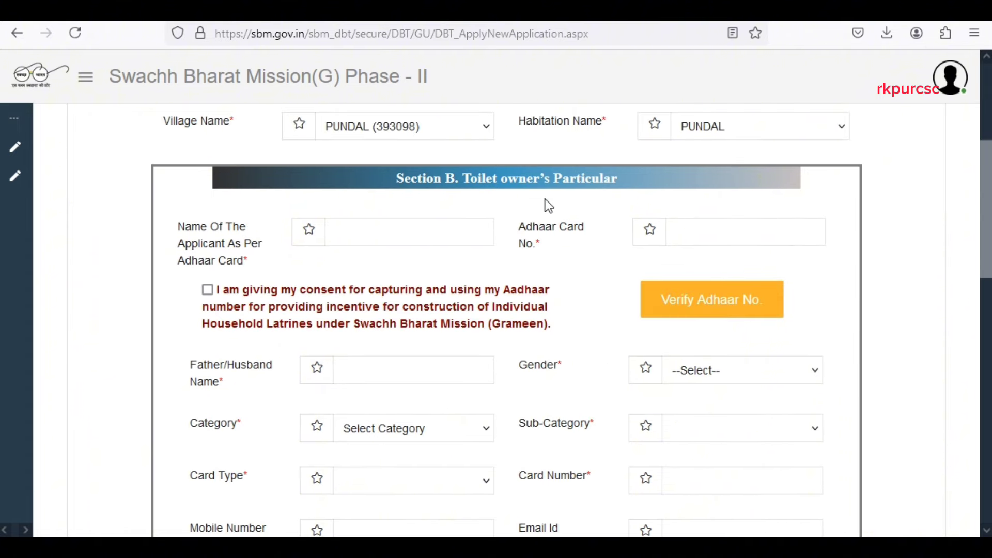
pyautogui.scroll(-2, 332, 193)
pyautogui.scroll(2, 361, 207)
# Begin entering the applicant's name in capitals, correcting the typos.
pyautogui.click(400, 233)
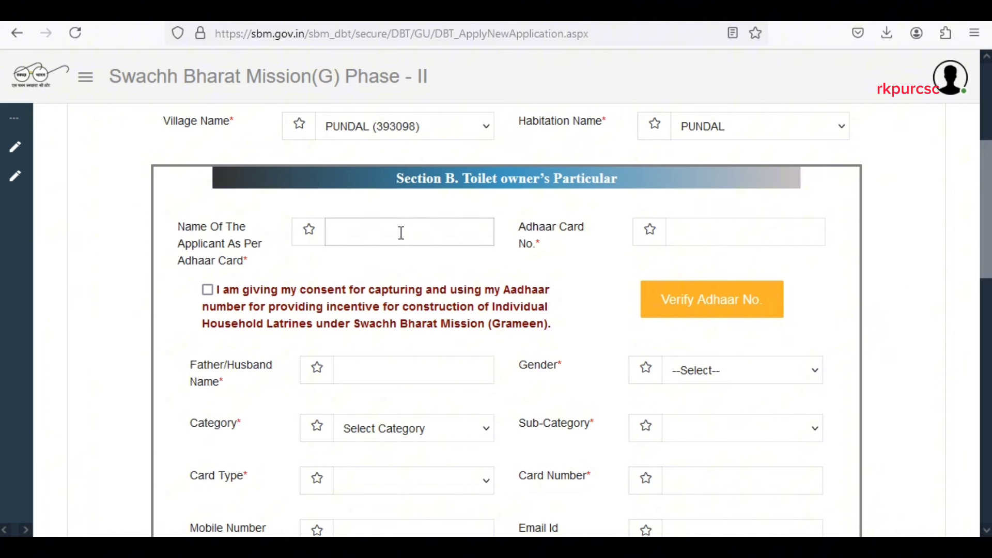
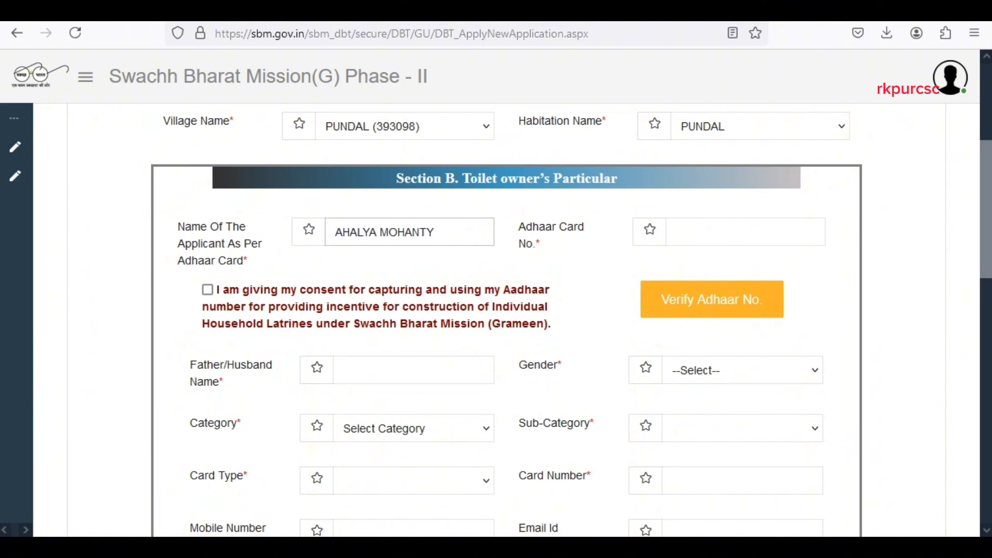
# Complete the applicant's name, enter the Aadhaar number with consent ticked, and verify it.
pyautogui.click(705, 234)
pyautogui.write('••••••')
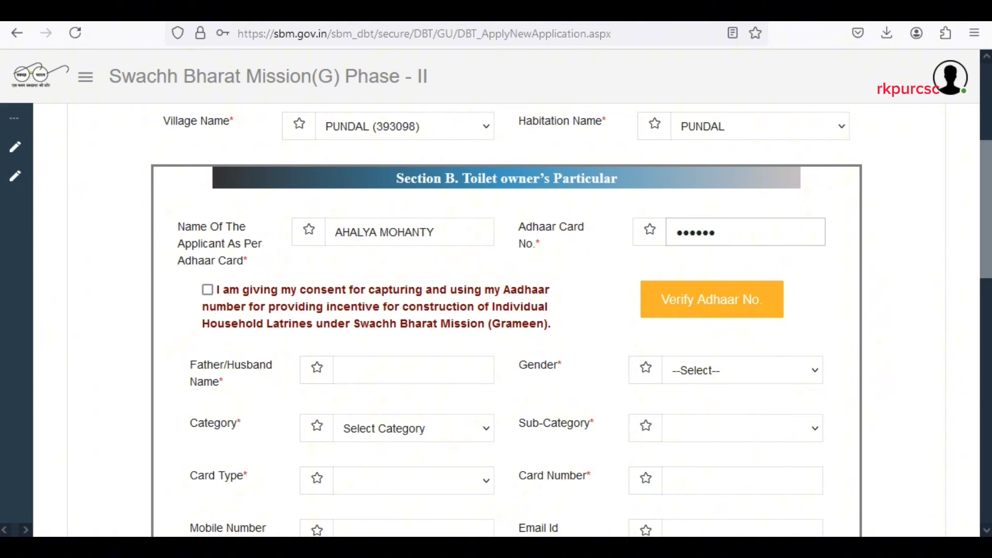
pyautogui.write('••••••')
pyautogui.click(207, 290)
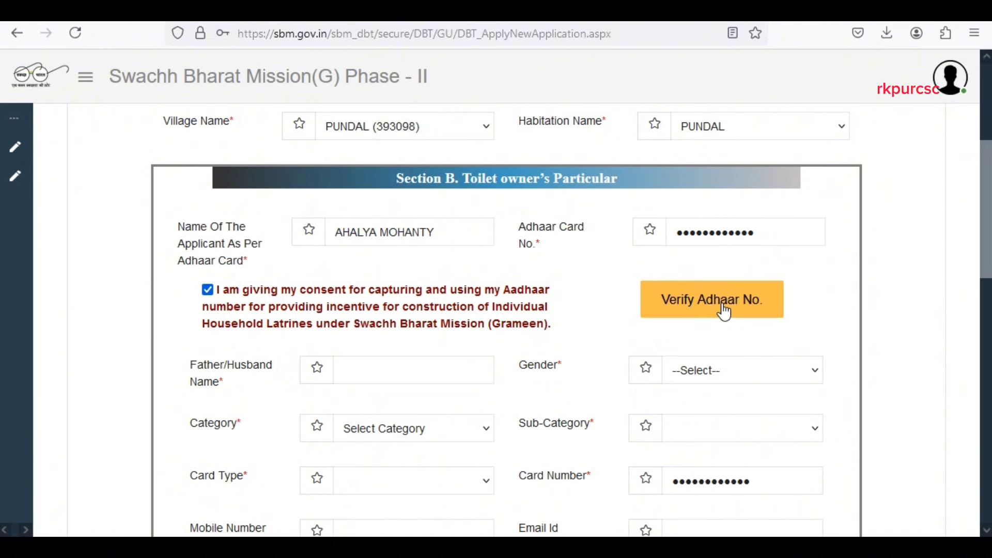
pyautogui.click(749, 302)
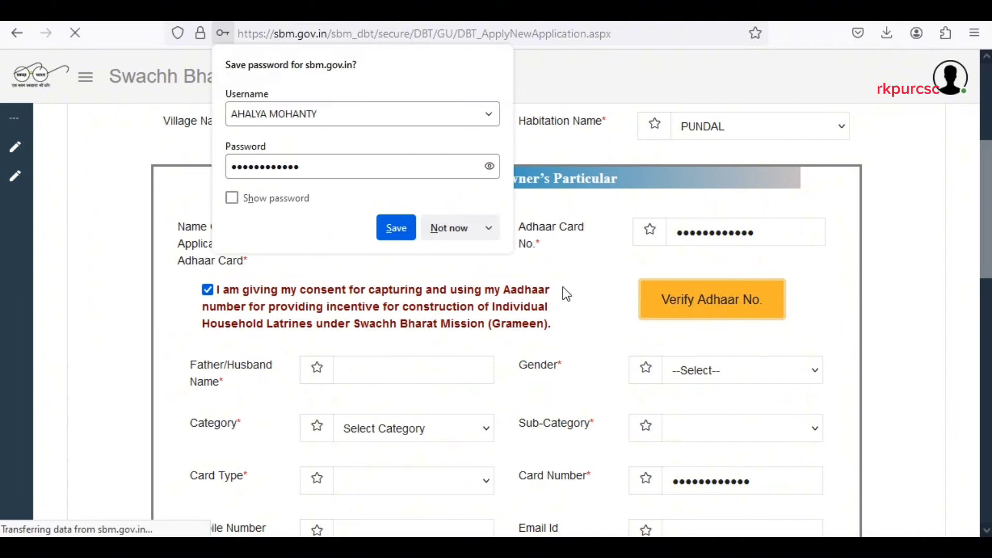
pyautogui.click(454, 229)
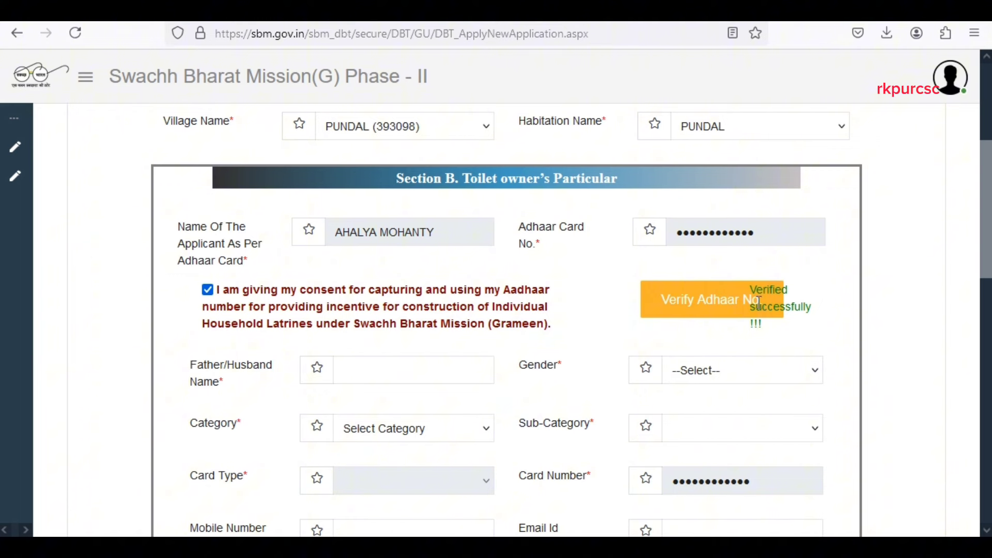
# Enter the father's name and set gender Female, category BPL and sub-category GENERAL.
pyautogui.scroll(-2, 589, 289)
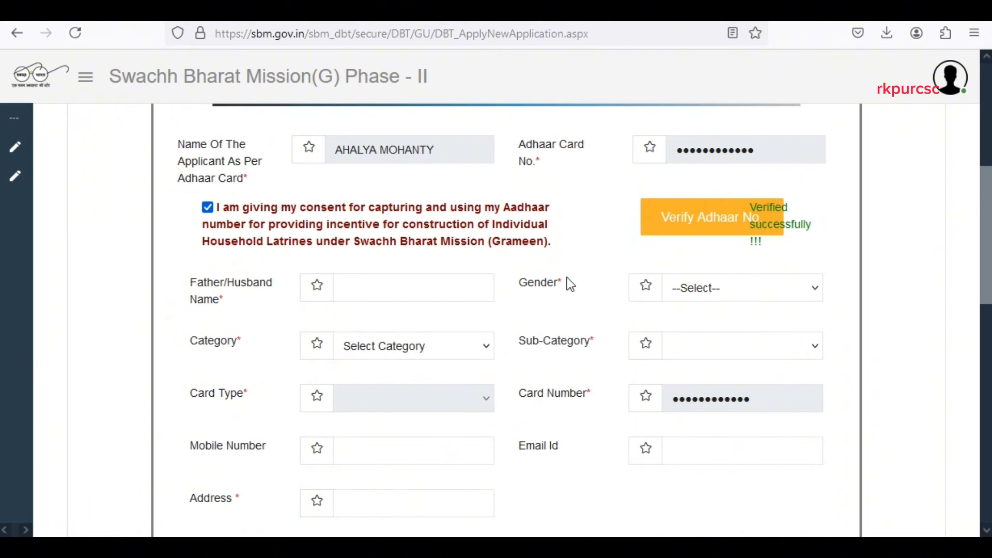
pyautogui.click(356, 282)
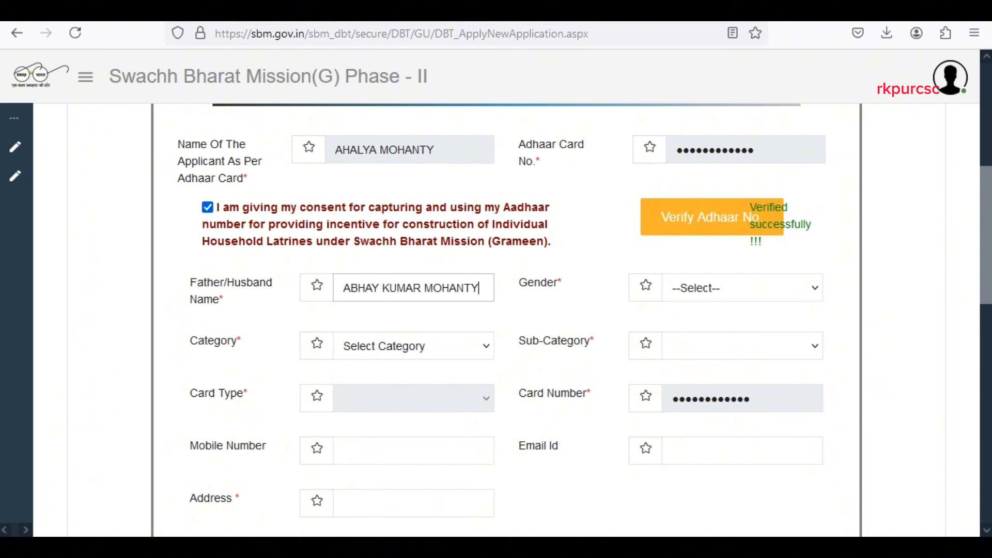
pyautogui.click(733, 292)
pyautogui.click(687, 357)
pyautogui.click(424, 353)
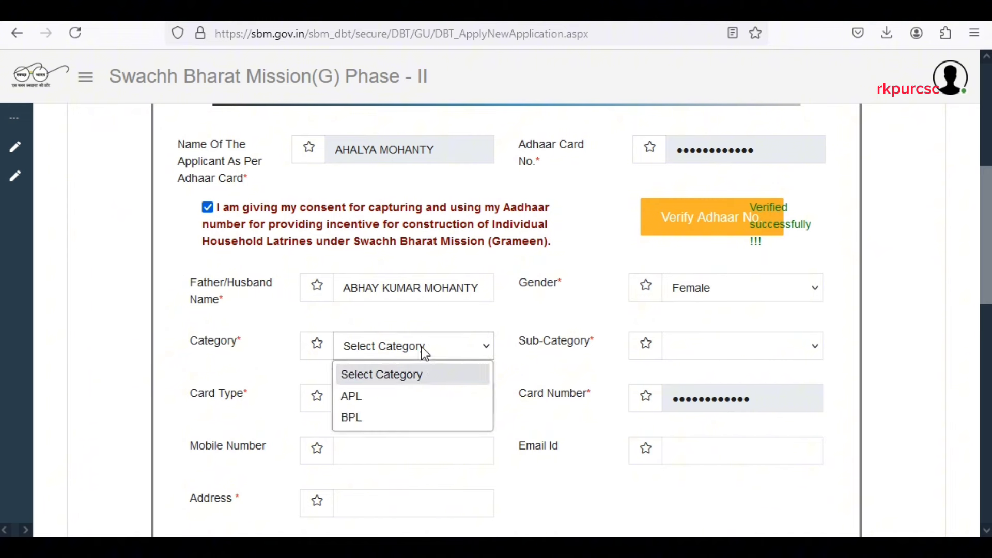
pyautogui.click(370, 418)
pyautogui.click(460, 225)
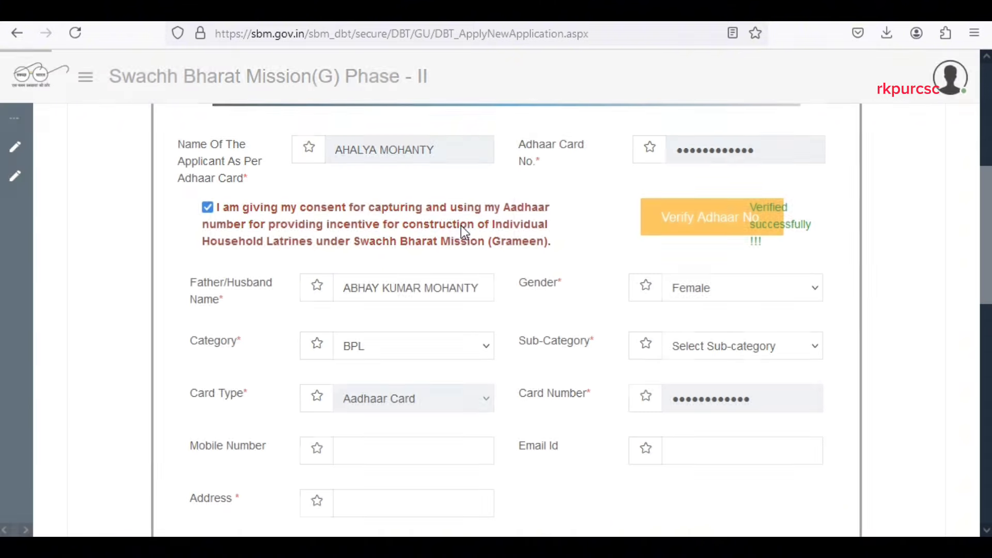
pyautogui.click(743, 346)
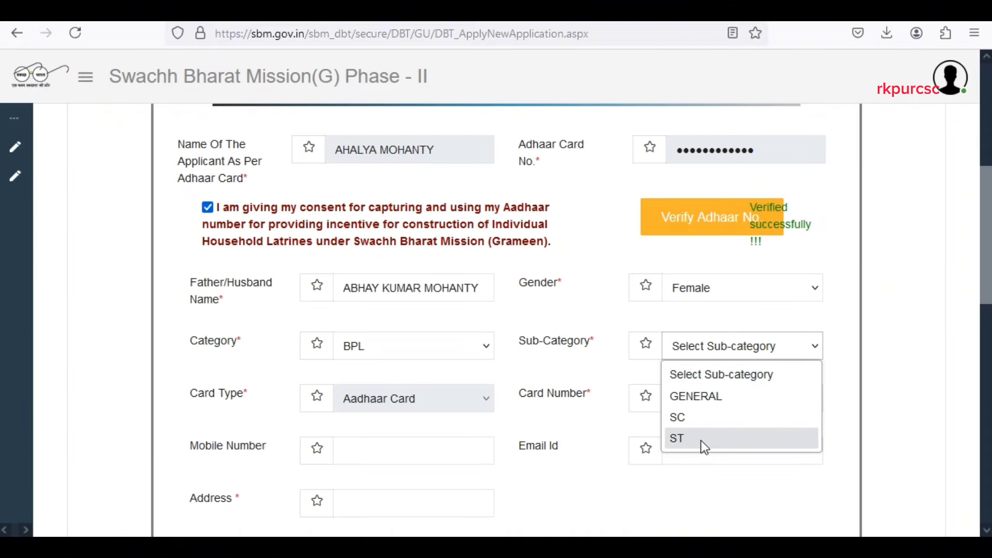
pyautogui.click(706, 397)
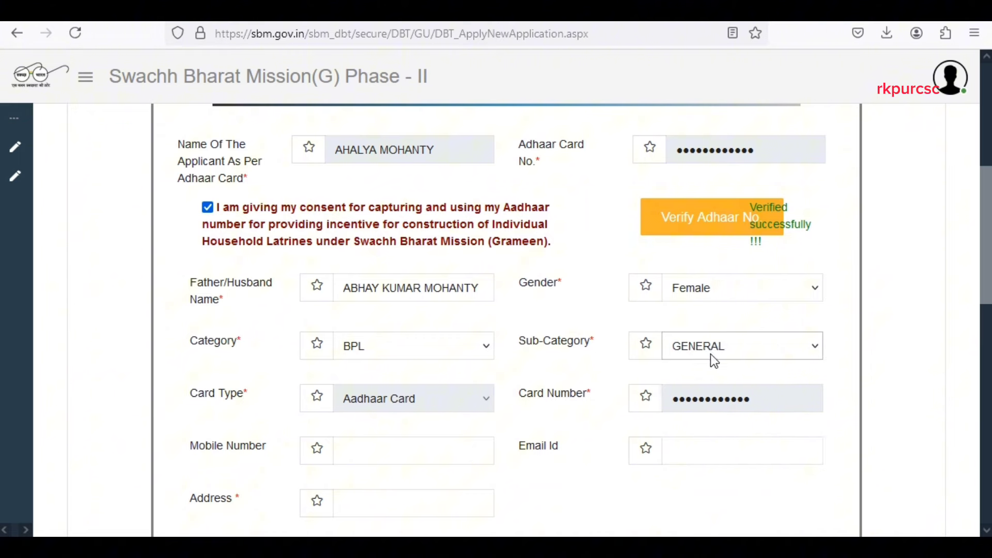
pyautogui.scroll(-3, 710, 354)
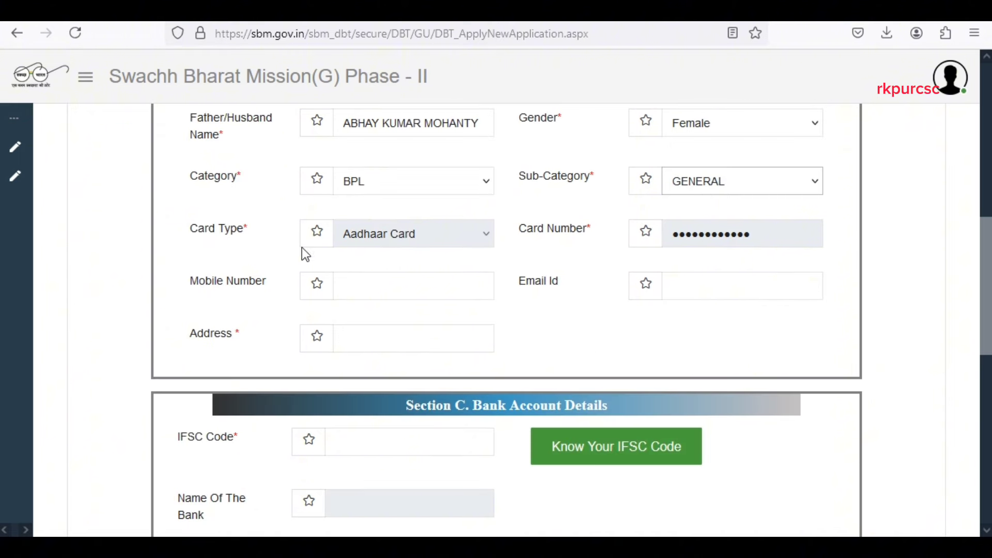
# Enter the applicant's mobile number and full postal address.
pyautogui.click(423, 282)
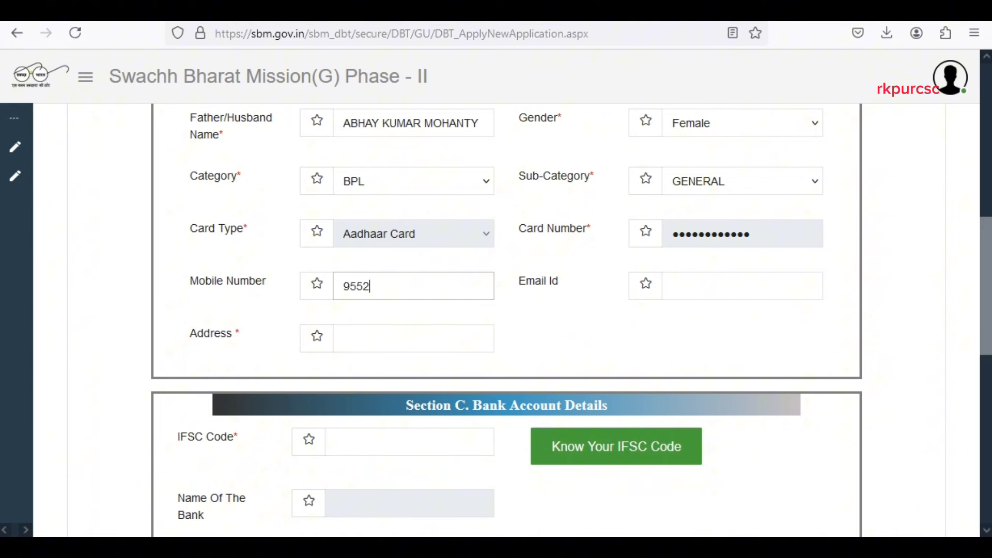
pyautogui.click(432, 340)
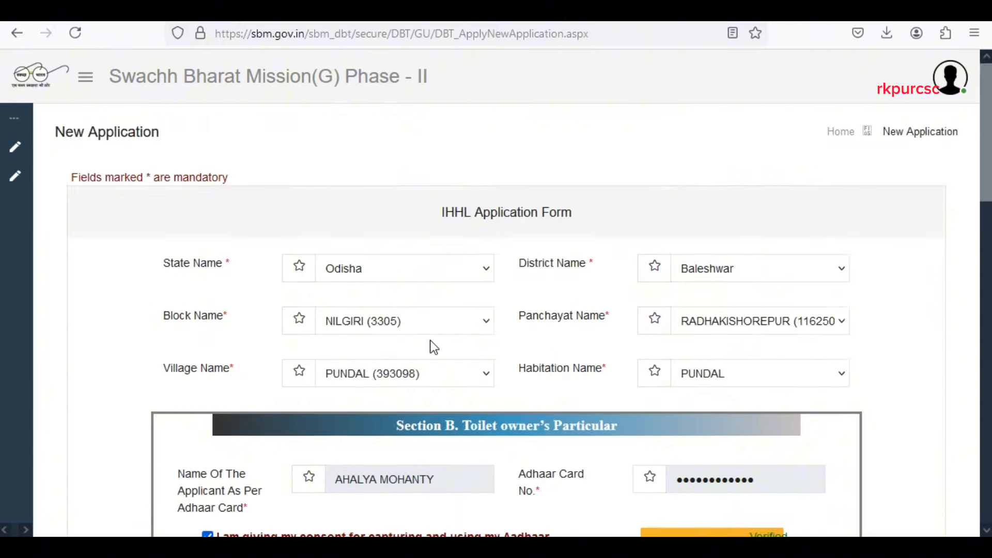
pyautogui.scroll(-10, 429, 345)
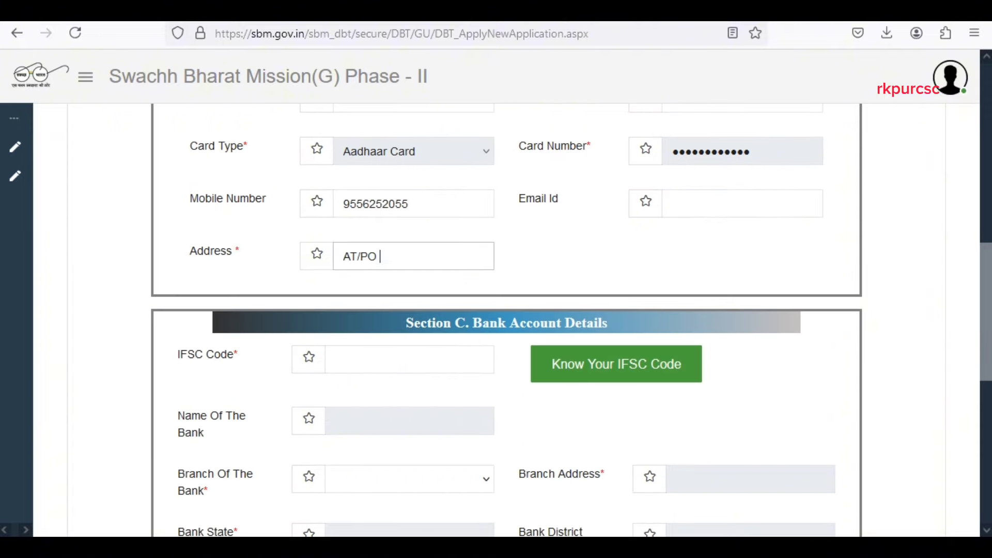
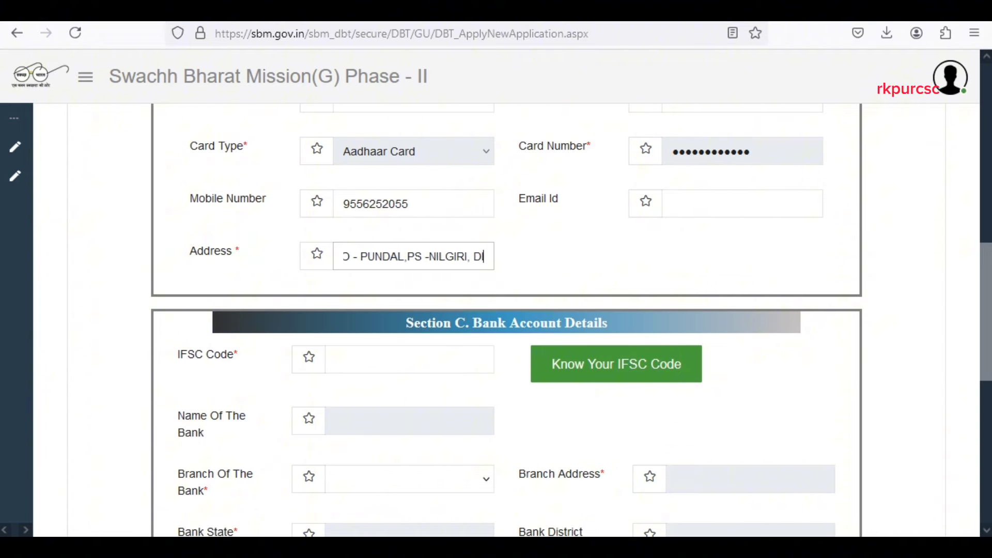
pyautogui.scroll(6, 603, 262)
pyautogui.scroll(-7, 467, 261)
pyautogui.scroll(-3, 569, 243)
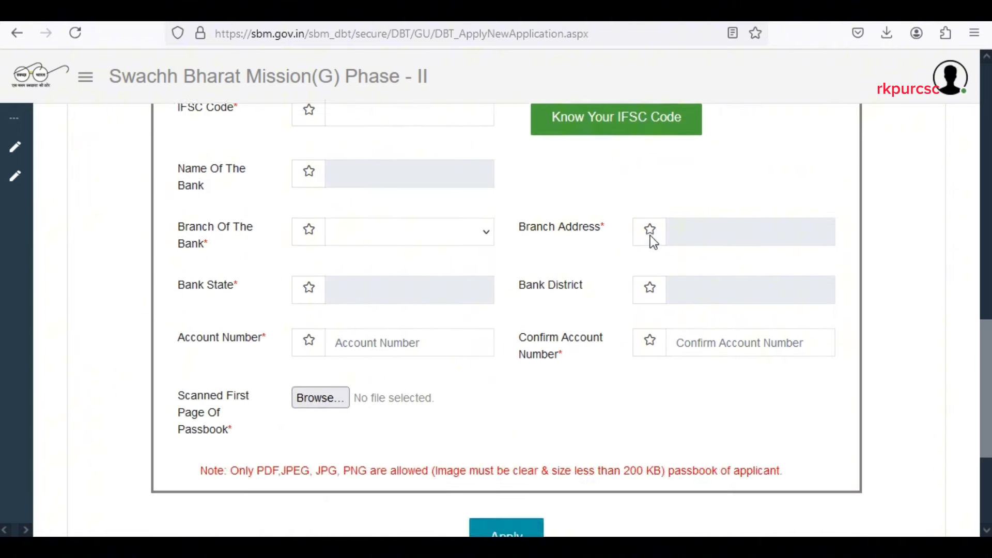
pyautogui.scroll(2, 522, 227)
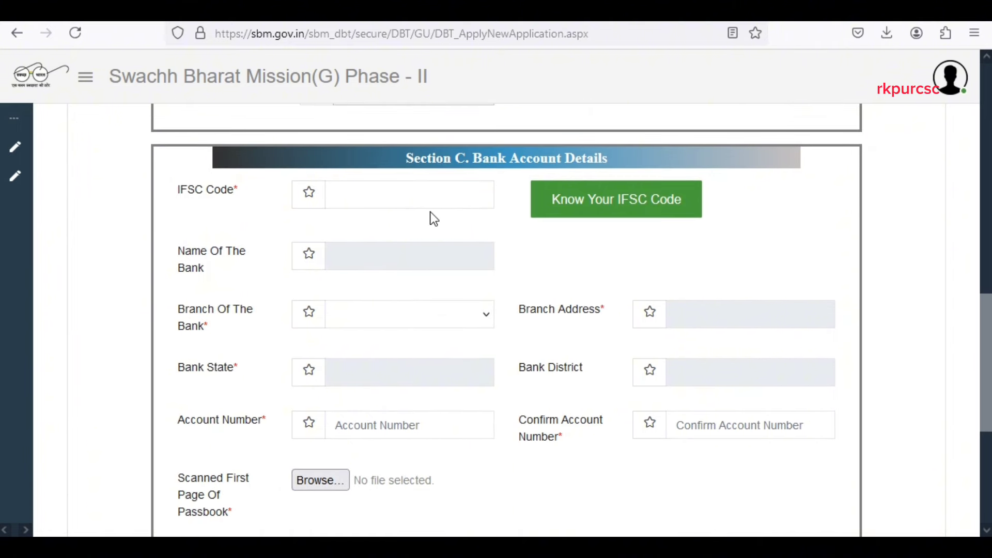
# Enter IFSC SBIN0006415 and the bank account number, confirming it in the second field.
pyautogui.click(371, 197)
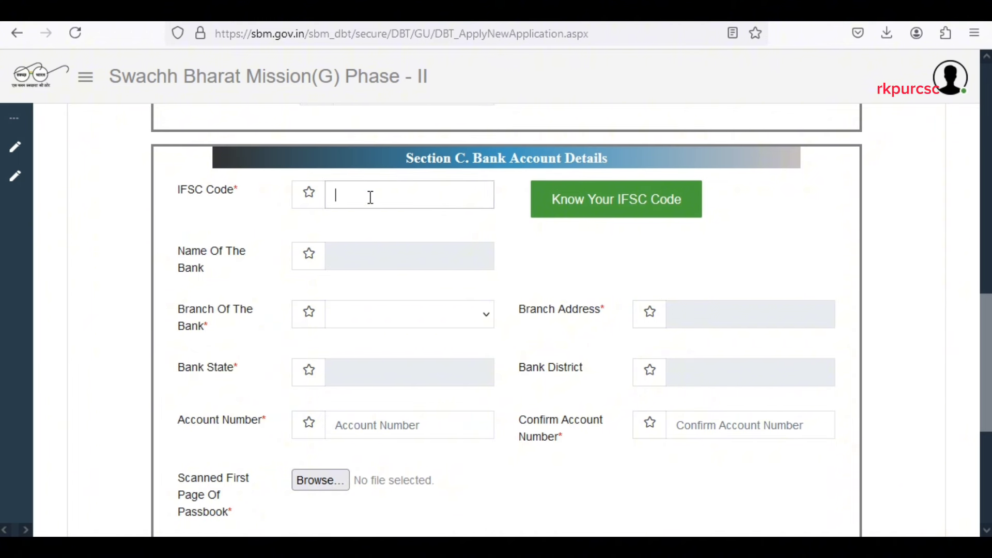
pyautogui.write('SBIN0006415')
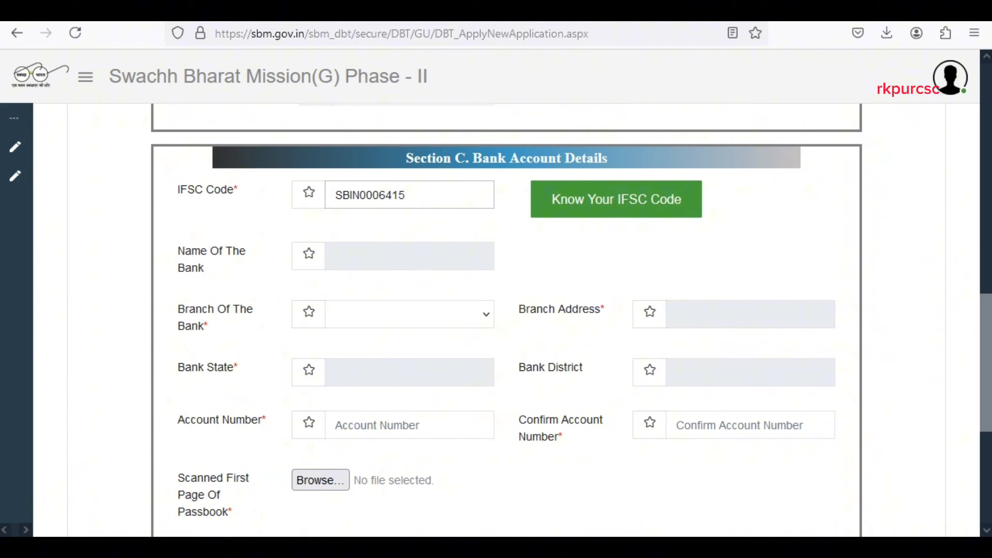
pyautogui.press('Tab')
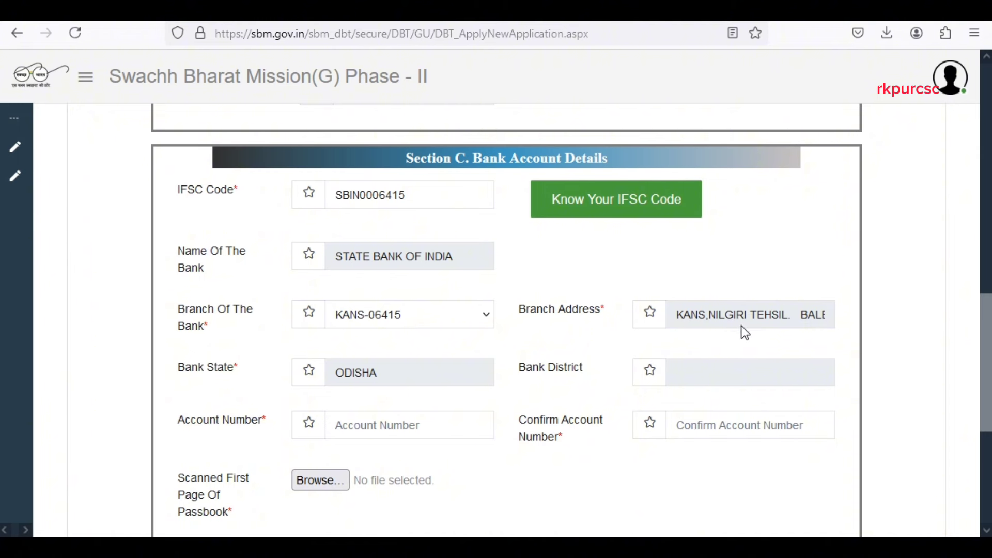
pyautogui.scroll(-3, 755, 291)
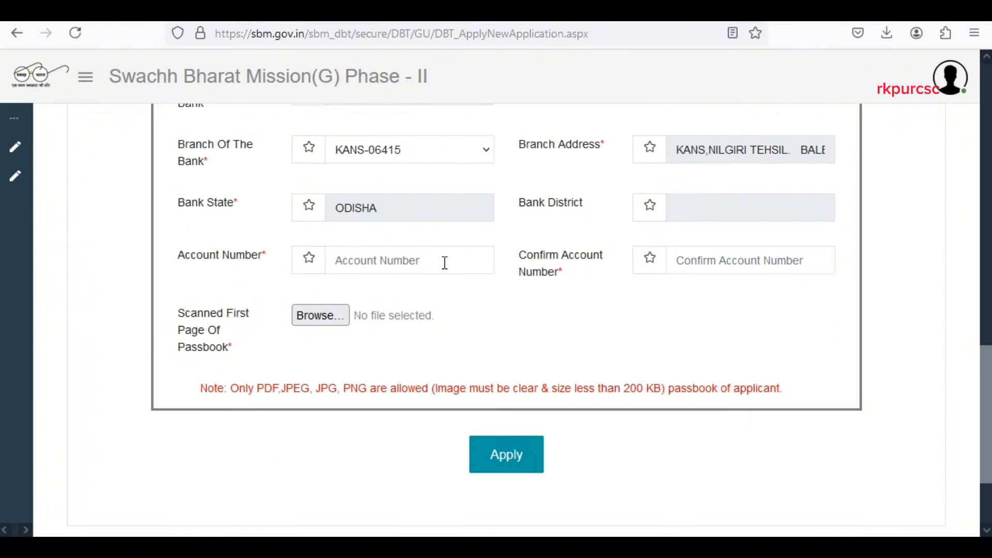
pyautogui.click(445, 263)
pyautogui.write('••••')
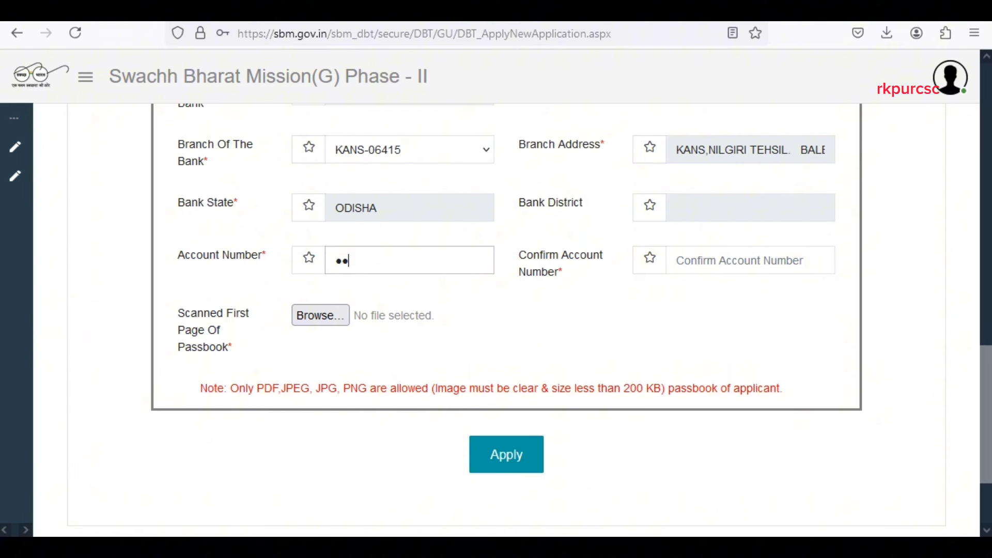
pyautogui.write('••••••••')
pyautogui.click(810, 262)
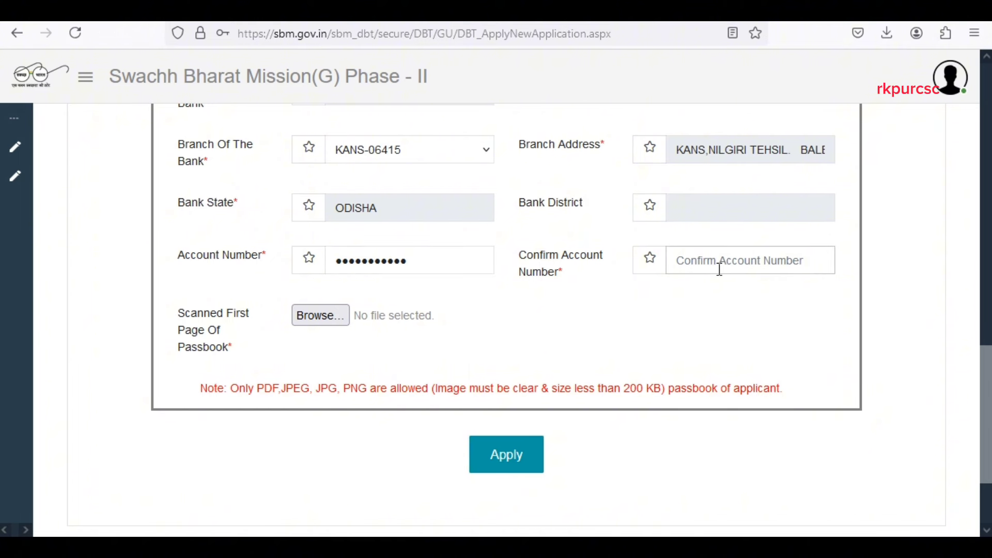
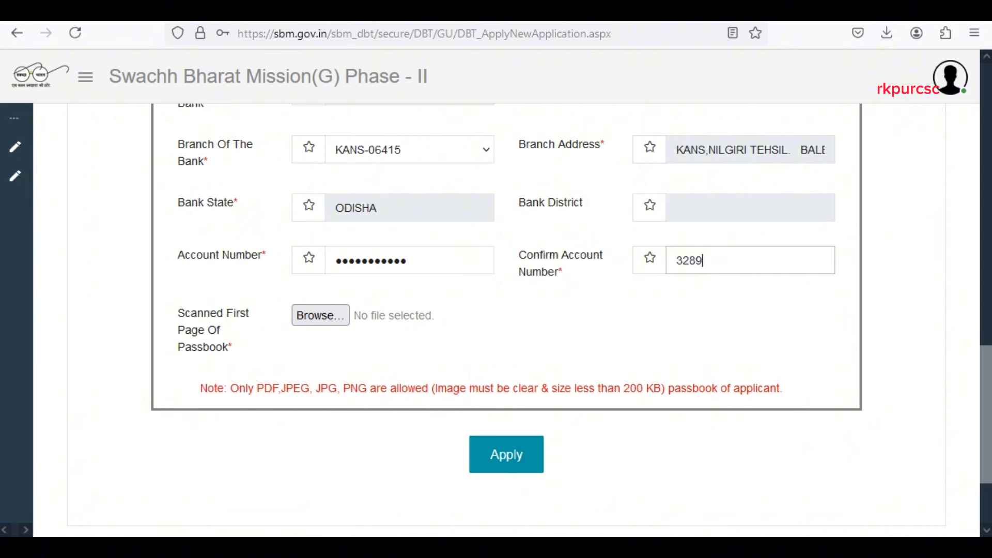
# Attach img543.jpg as the scanned first page of the passbook.
pyautogui.scroll(1, 565, 353)
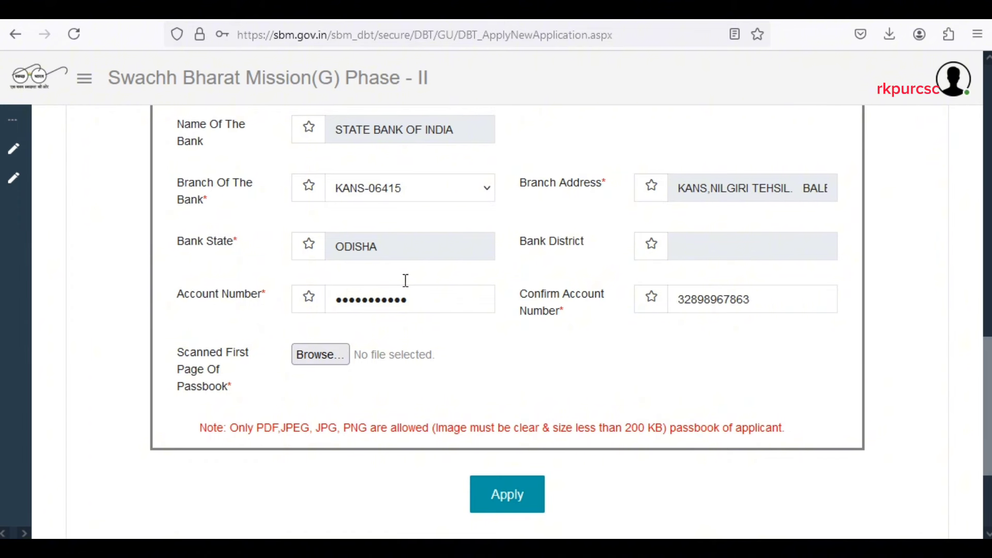
pyautogui.click(320, 354)
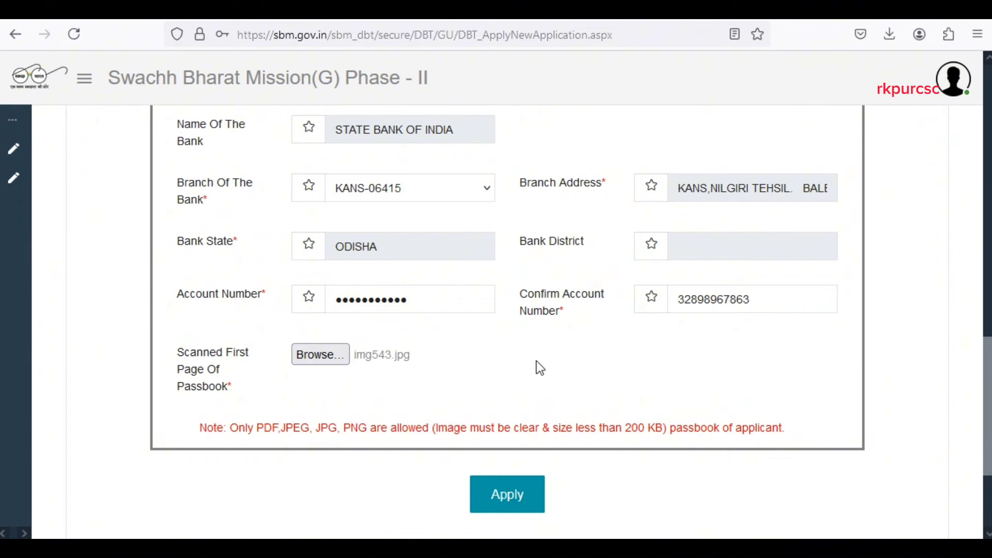
pyautogui.scroll(-1, 635, 315)
pyautogui.scroll(10, 635, 315)
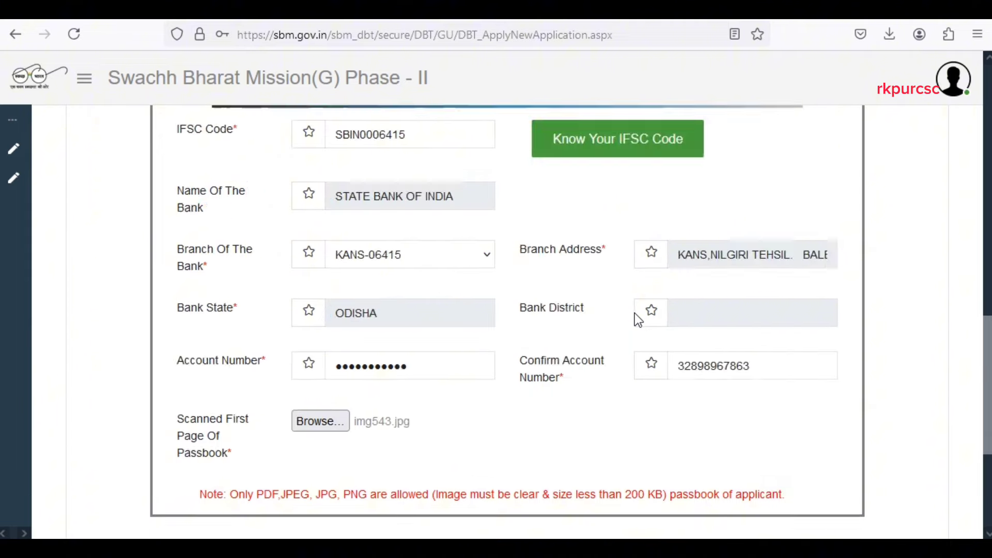
pyautogui.scroll(6, 622, 317)
pyautogui.scroll(-20, 568, 355)
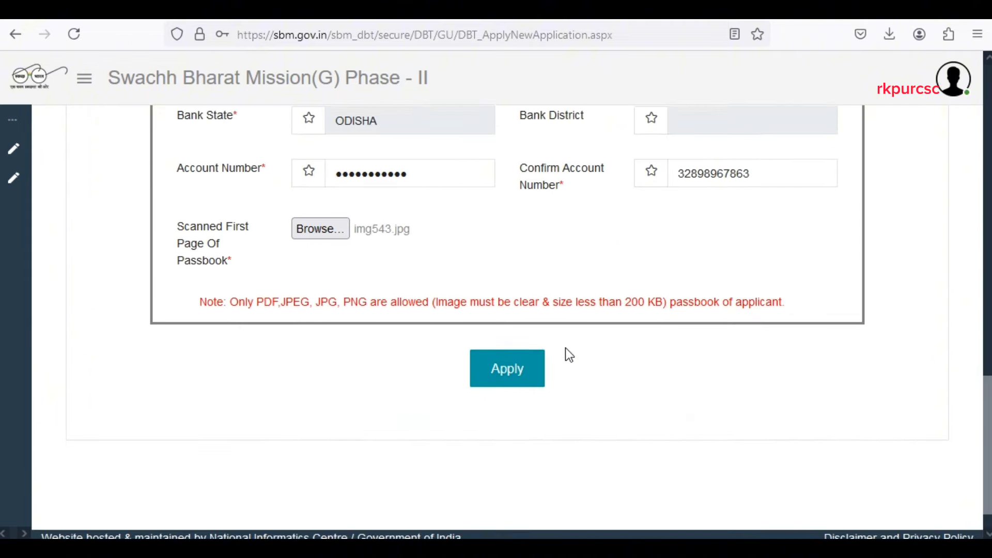
# Apply to submit the IHHL application, acknowledge the Successful dialog and return to the form's top.
pyautogui.click(506, 342)
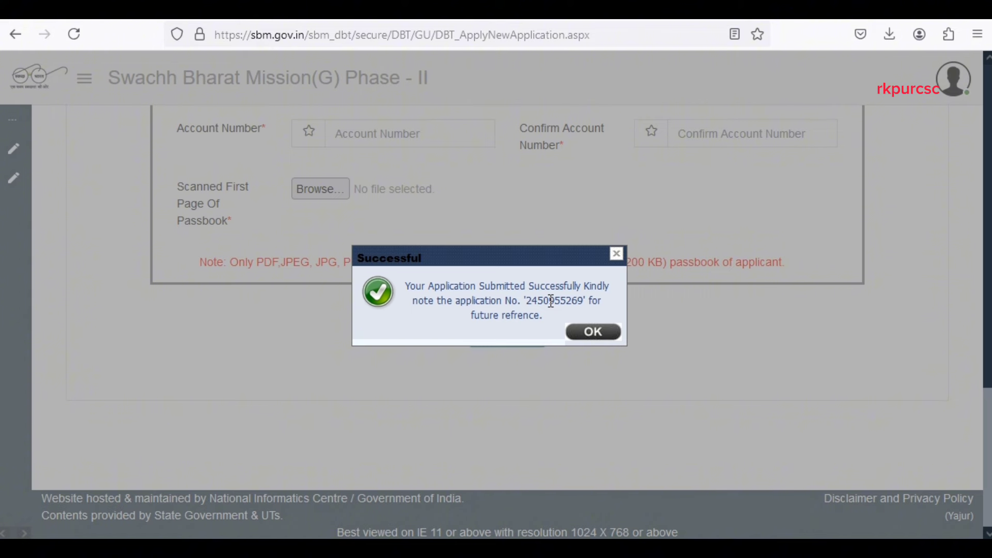
pyautogui.click(590, 335)
pyautogui.scroll(8, 589, 338)
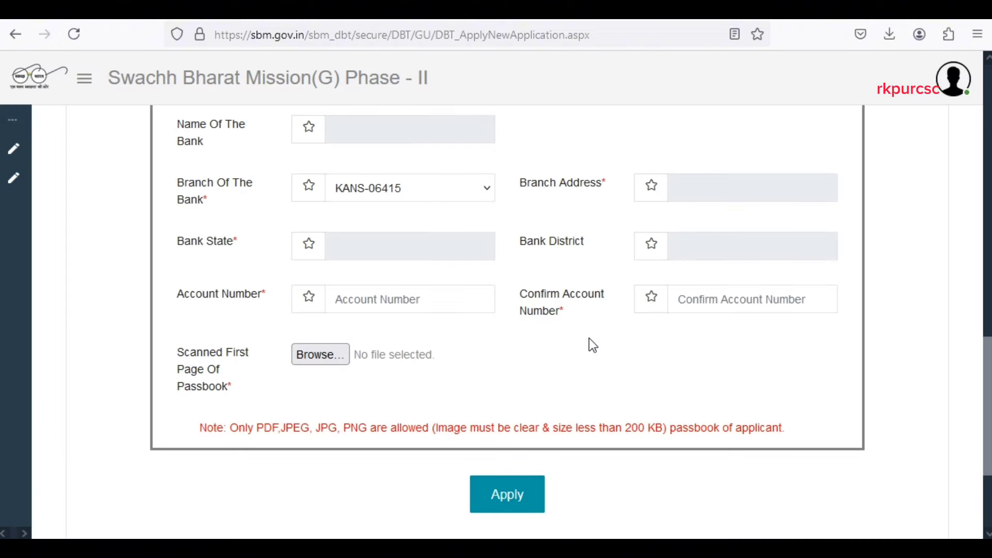
pyautogui.scroll(12, 589, 340)
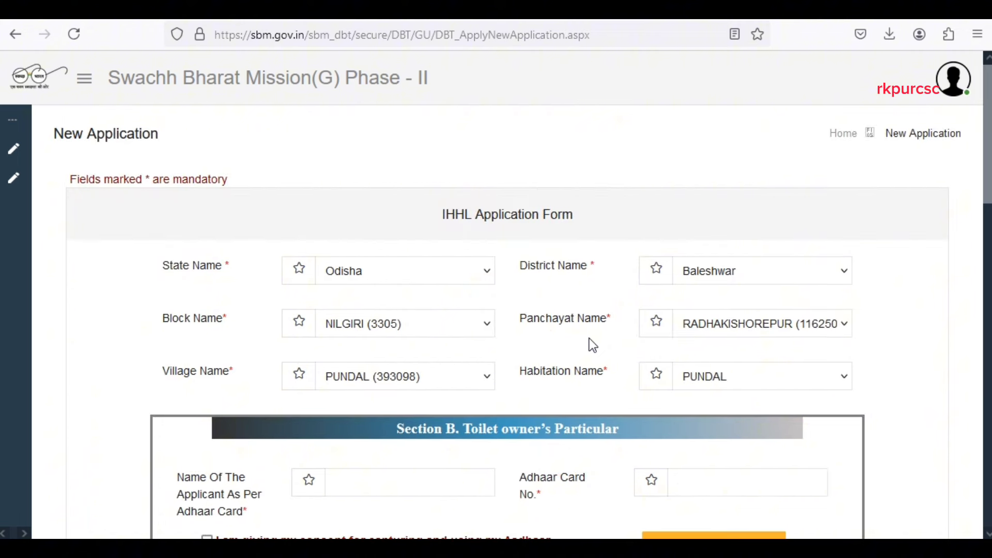
# In View Application, review the submitted application's applicant details and its Track Status progress.
pyautogui.click(85, 79)
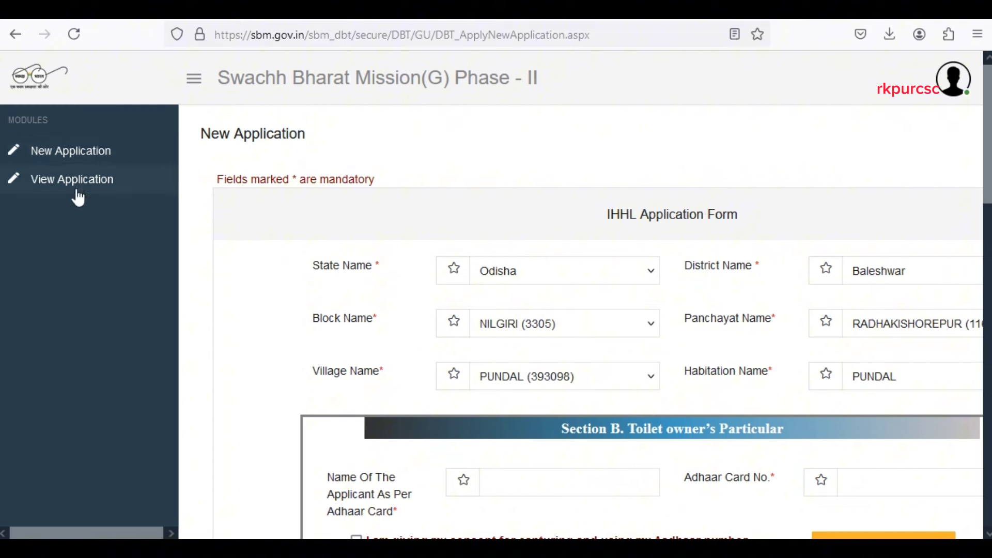
pyautogui.click(91, 189)
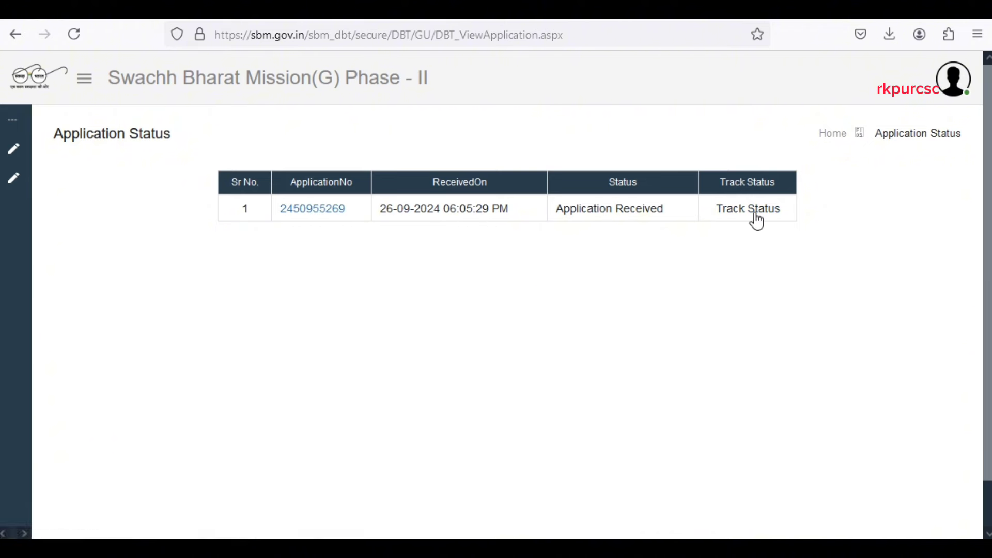
pyautogui.click(326, 213)
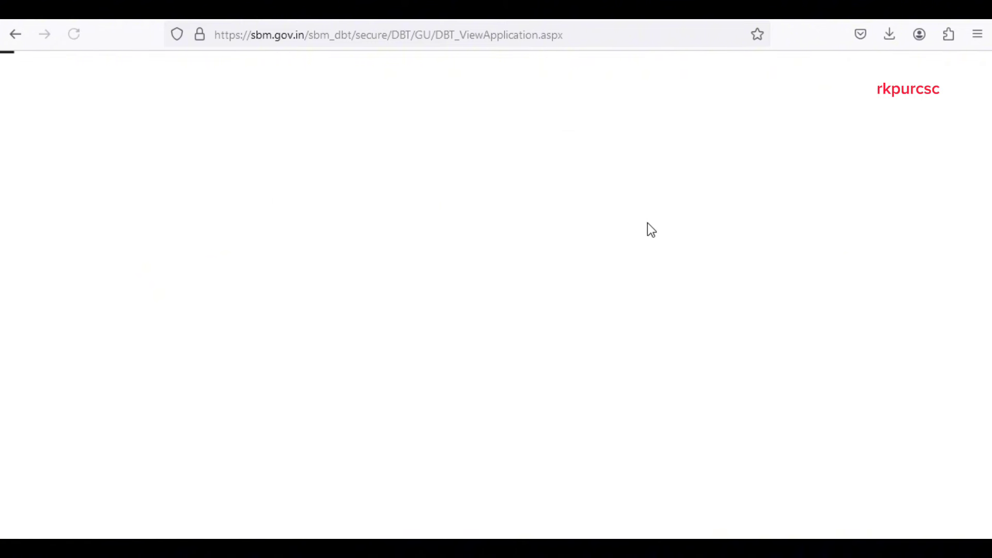
pyautogui.scroll(5, 566, 355)
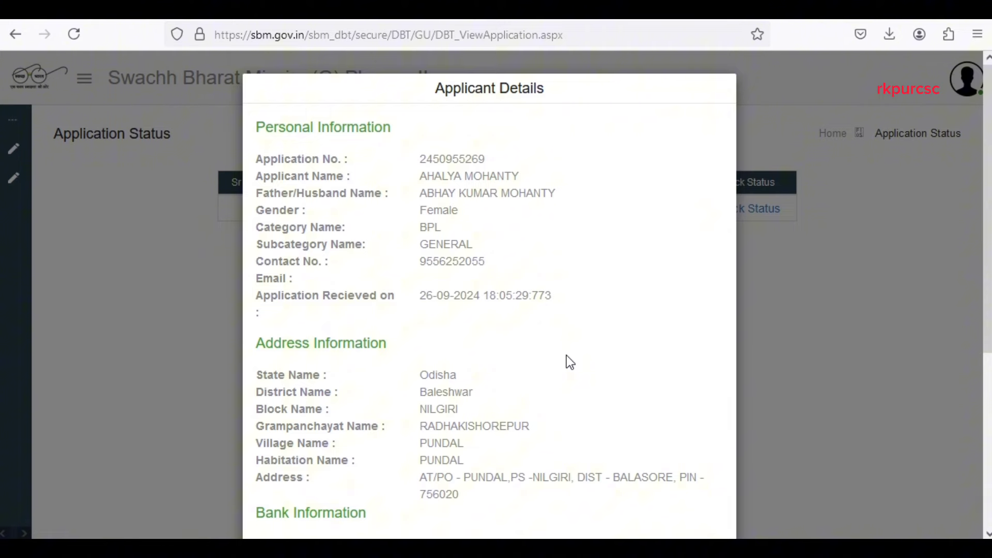
pyautogui.scroll(-5, 566, 355)
pyautogui.click(462, 473)
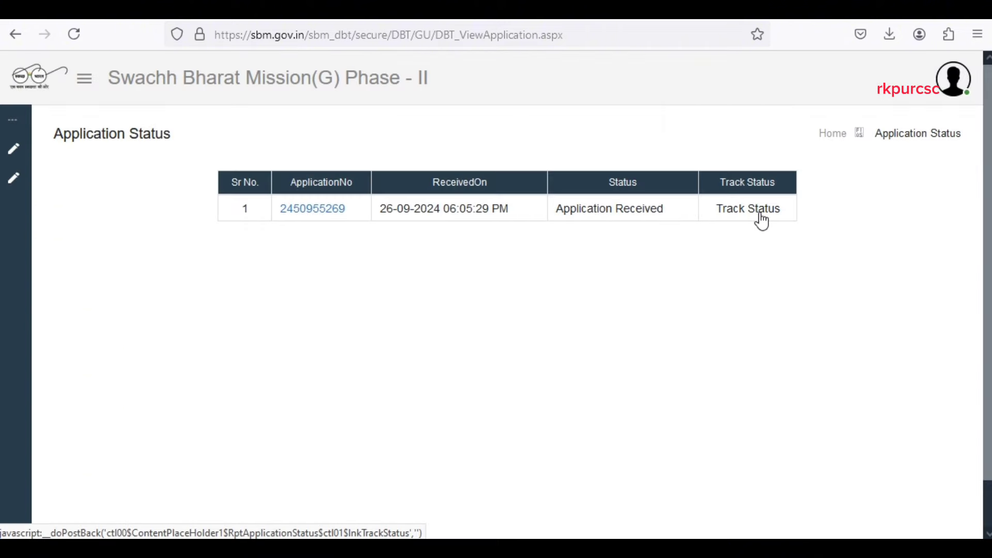
pyautogui.click(760, 214)
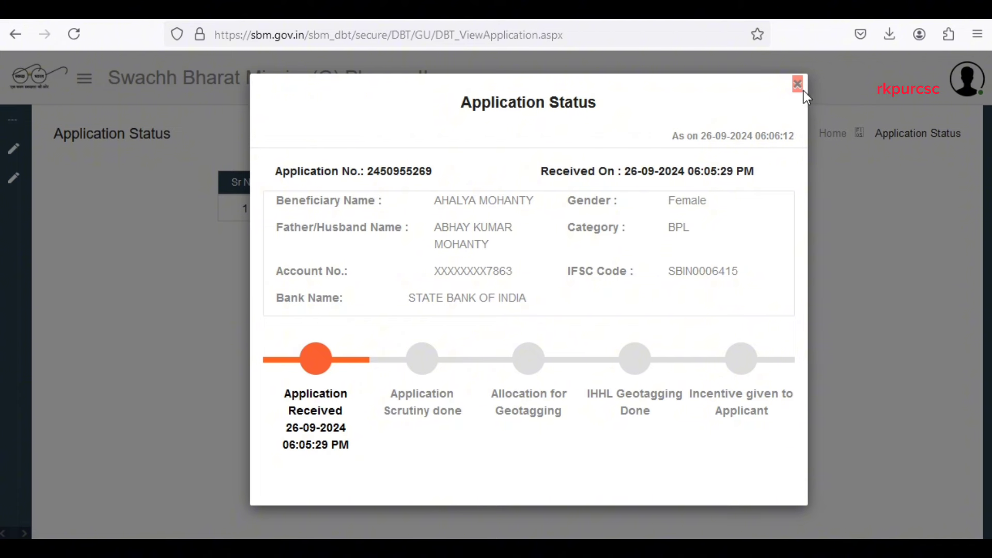
pyautogui.click(919, 417)
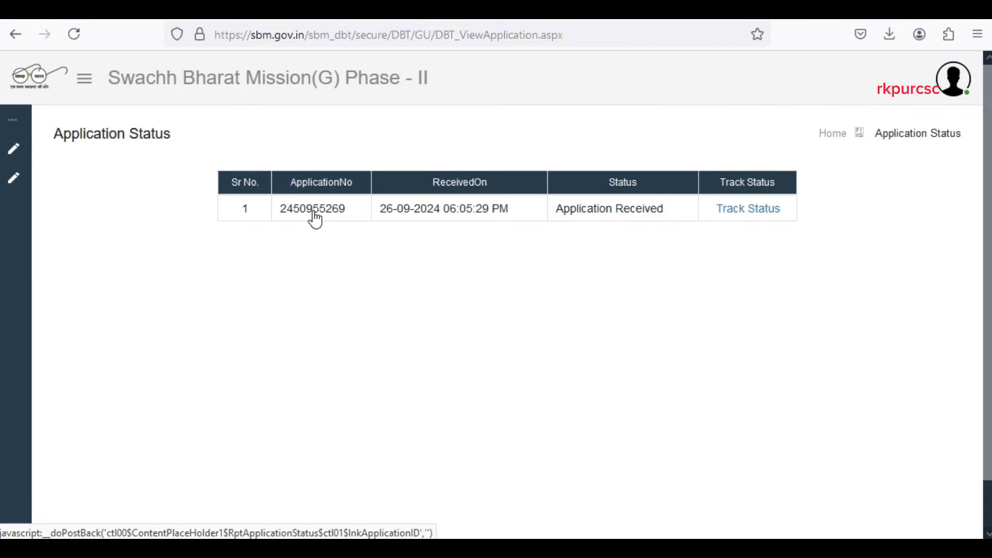
# Reopen the IHHL application's Applicant Details and scroll to its bank details and 'Application Received' status.
pyautogui.click(314, 212)
pyautogui.click(314, 217)
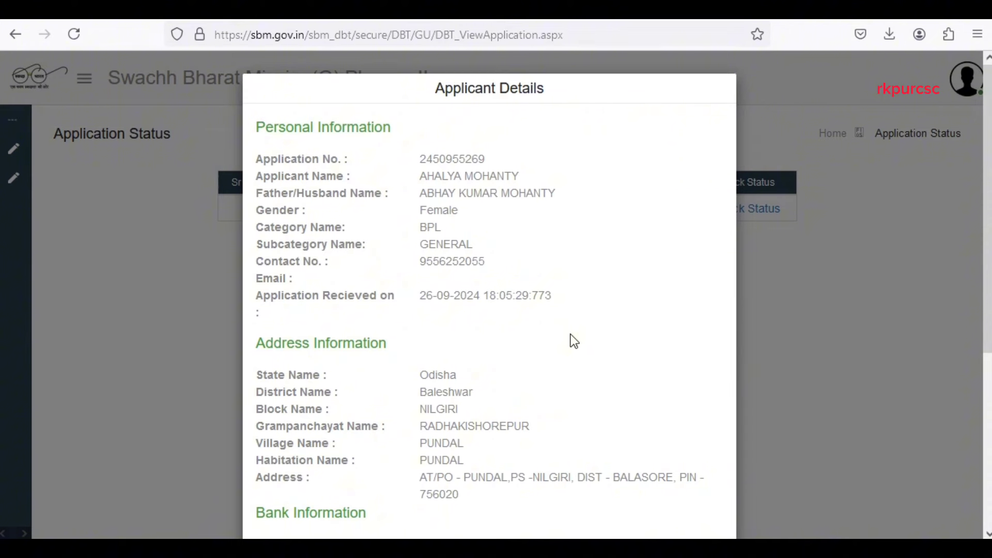
pyautogui.scroll(-4, 572, 336)
pyautogui.scroll(-1, 571, 339)
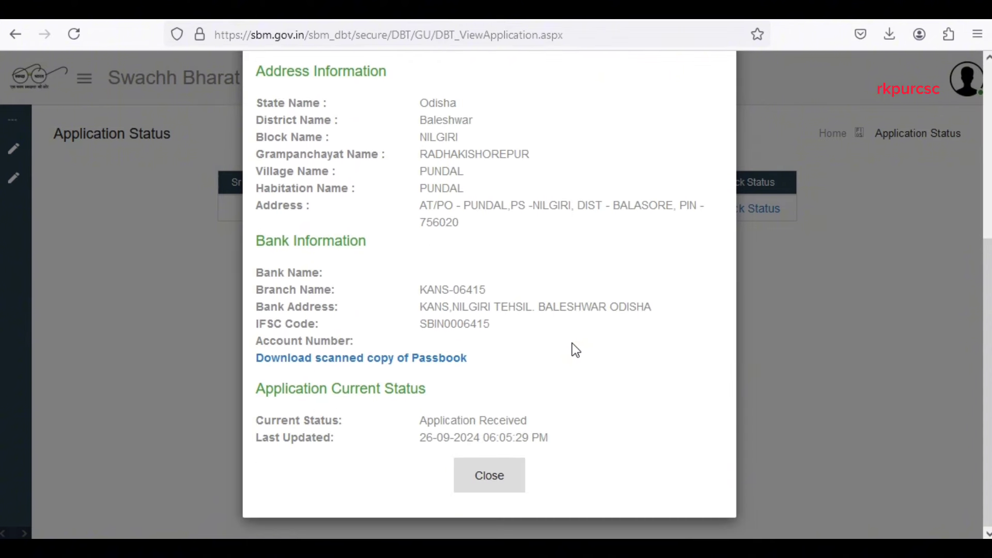